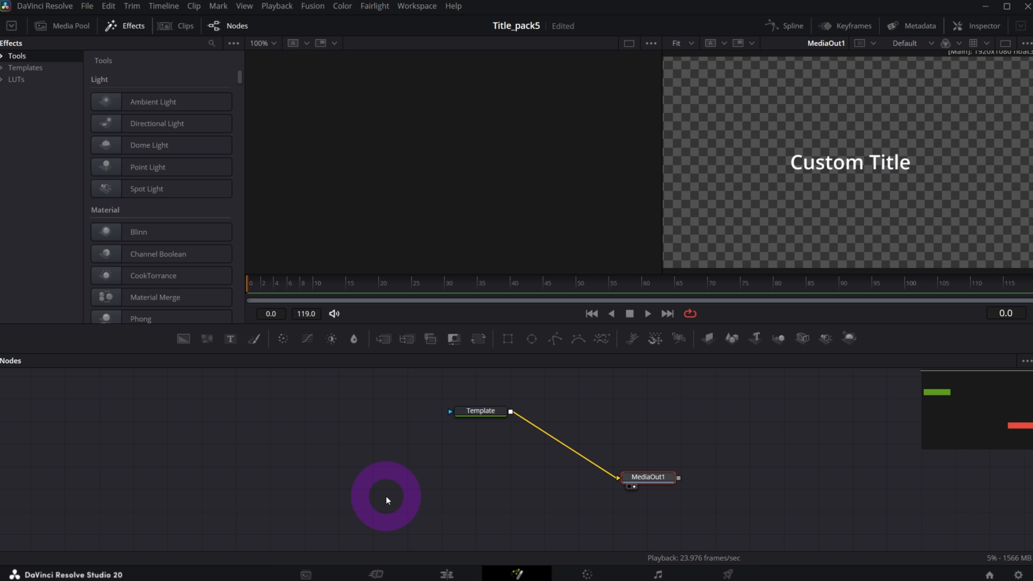
Hide the Effects library panel so the two viewers span the full width.
{"action": "left_click", "coordinate": [124, 32]}
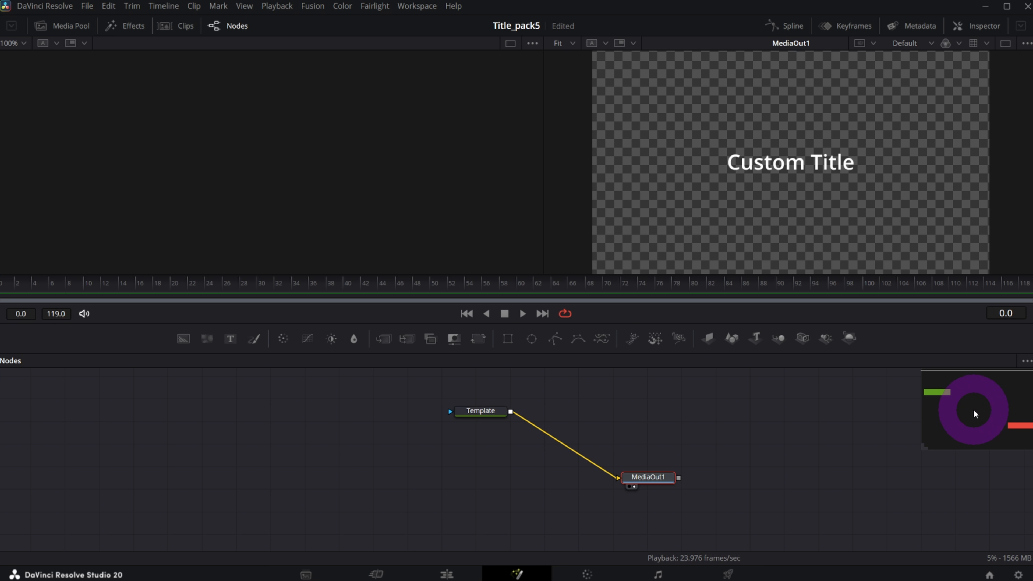
{"action": "key", "text": "v"}
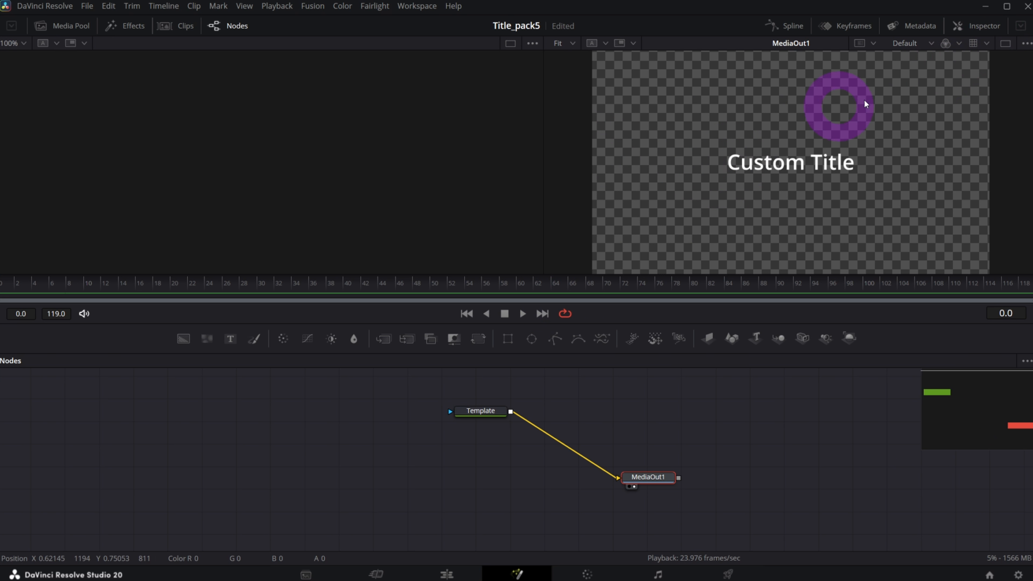
{"action": "left_click", "coordinate": [1005, 43]}
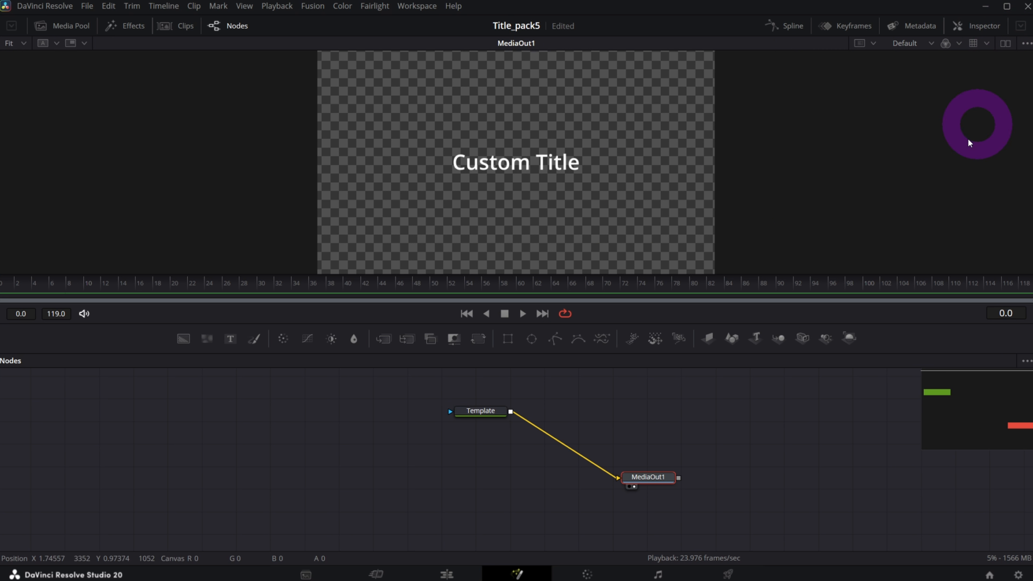
{"action": "left_click", "coordinate": [1006, 45]}
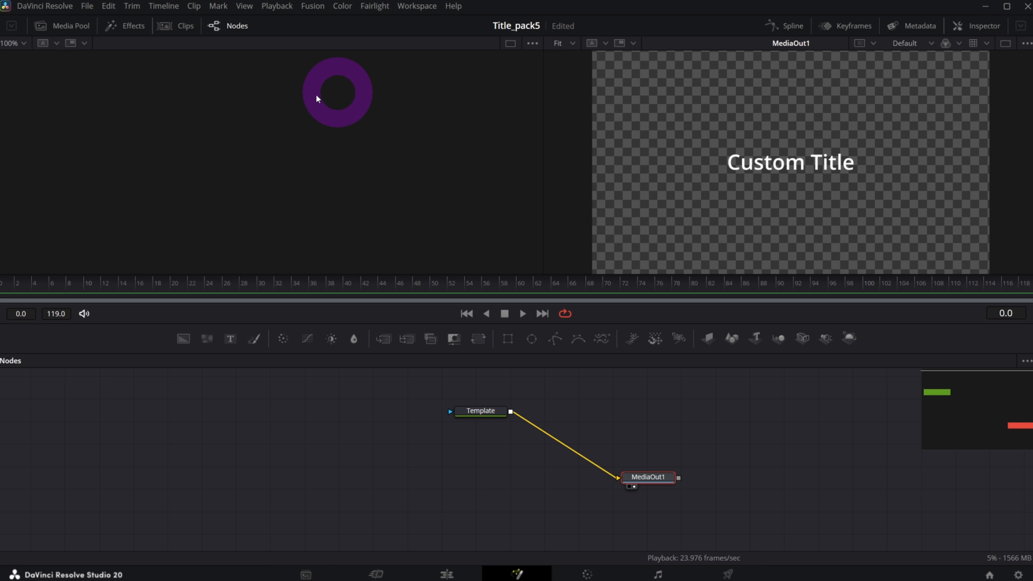
{"action": "left_click_drag", "start_coordinate": [647, 481], "coordinate": [652, 482]}
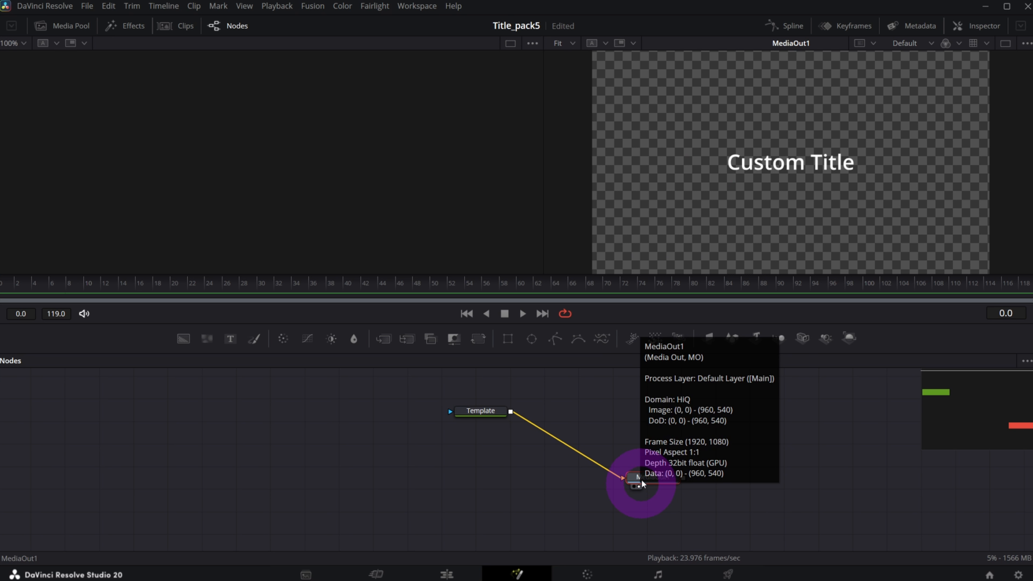
{"action": "left_click", "coordinate": [634, 486]}
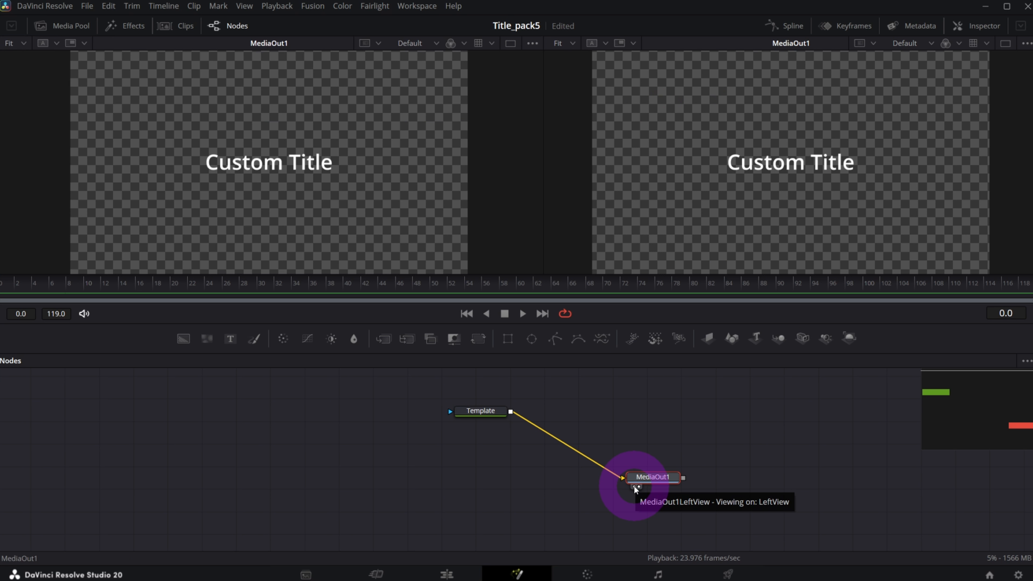
{"action": "left_click", "coordinate": [634, 487]}
{"action": "left_click", "coordinate": [634, 486]}
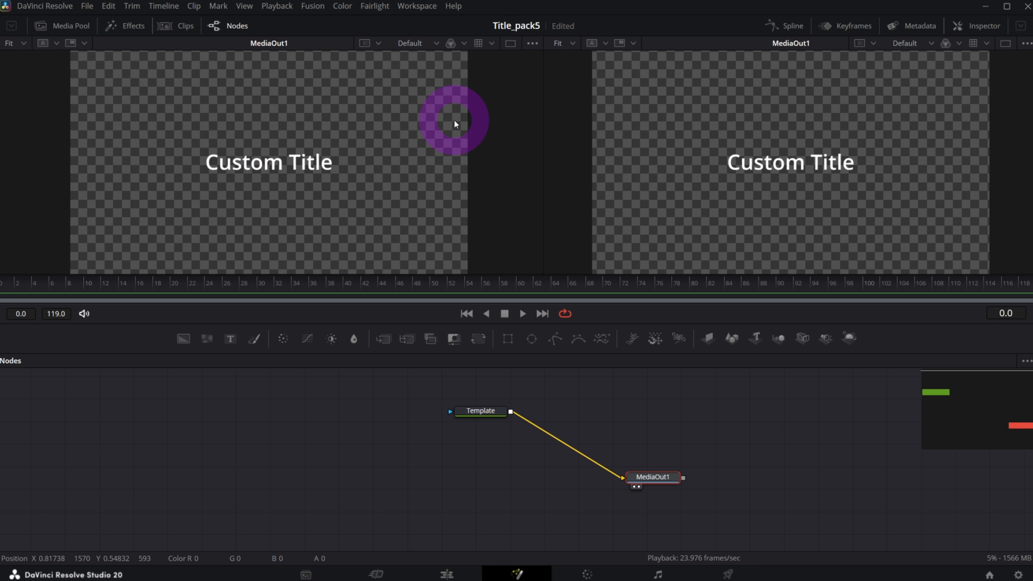
{"action": "left_click", "coordinate": [634, 487]}
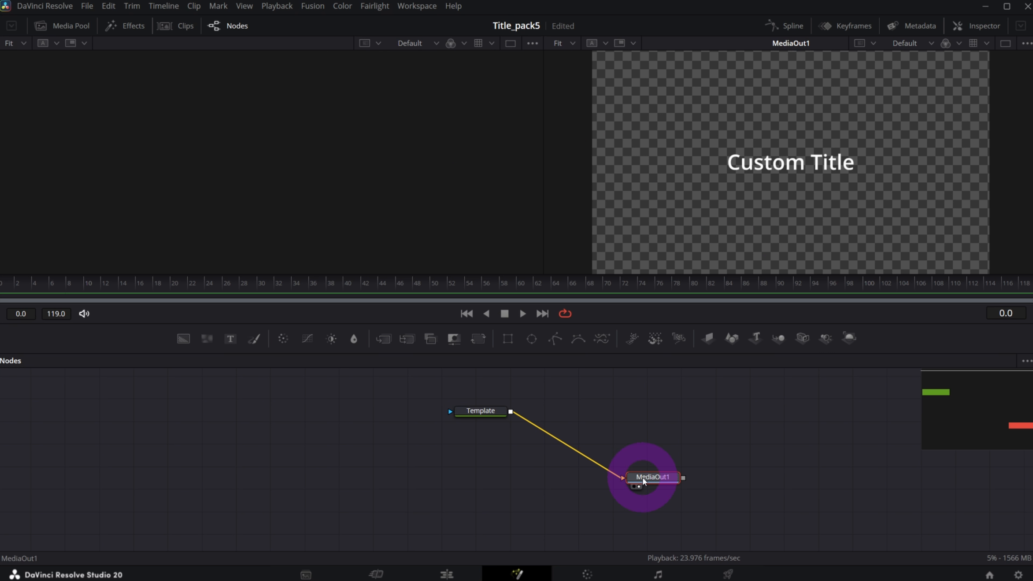
{"action": "key", "text": "1"}
{"action": "key", "text": "1"}
{"action": "key", "text": "2"}
{"action": "key", "text": "2"}
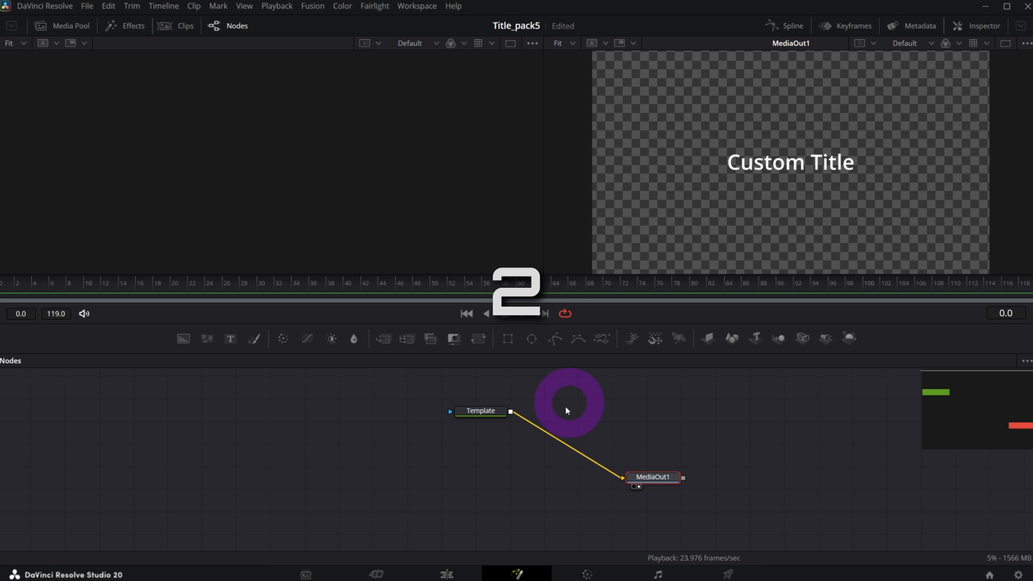
Add a Background node and wire Background1 into MediaOut1 in place of Template.
{"action": "left_click_drag", "start_coordinate": [486, 419], "coordinate": [499, 412]}
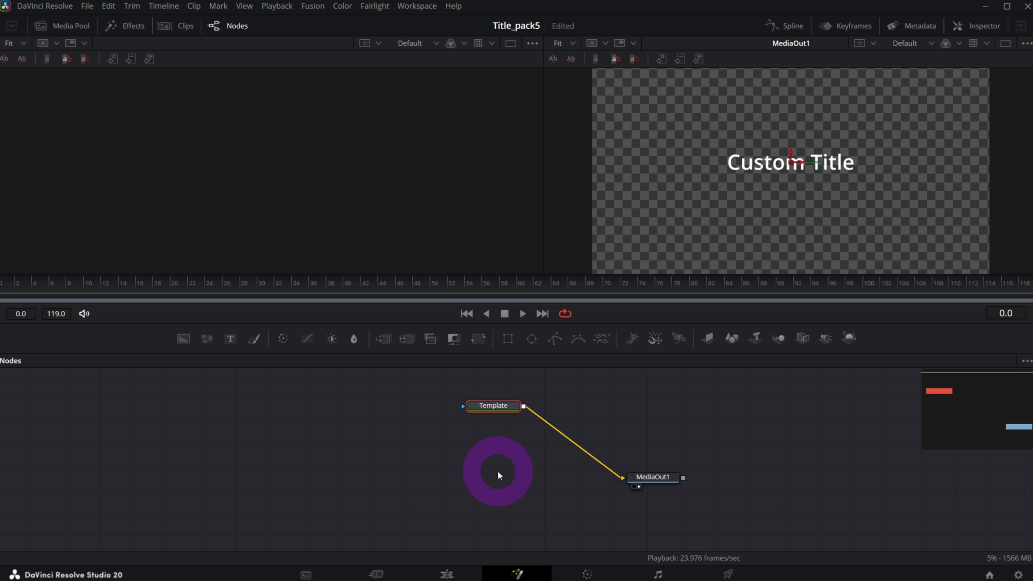
{"action": "left_click", "coordinate": [422, 480]}
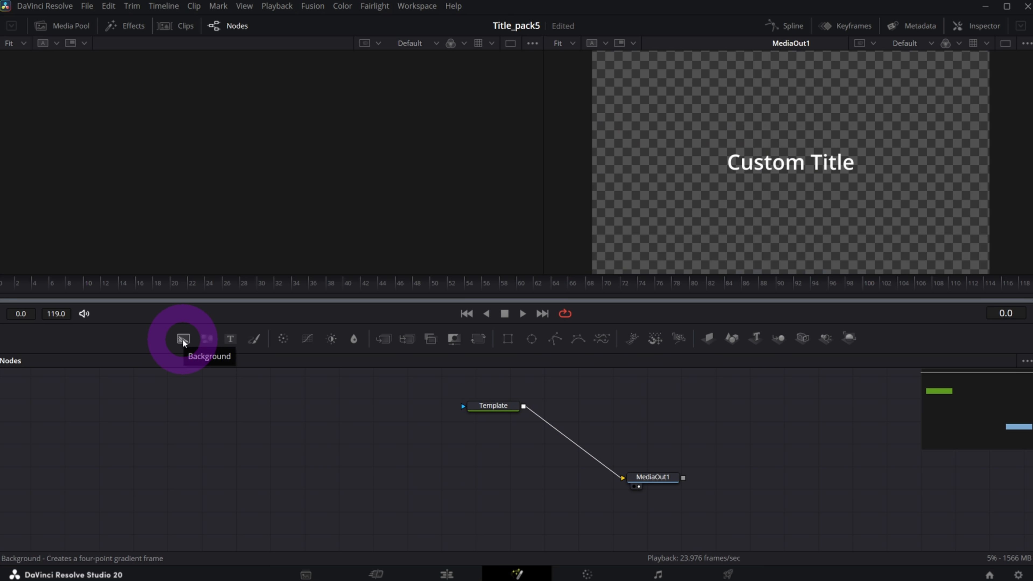
{"action": "left_click_drag", "start_coordinate": [183, 341], "coordinate": [262, 475]}
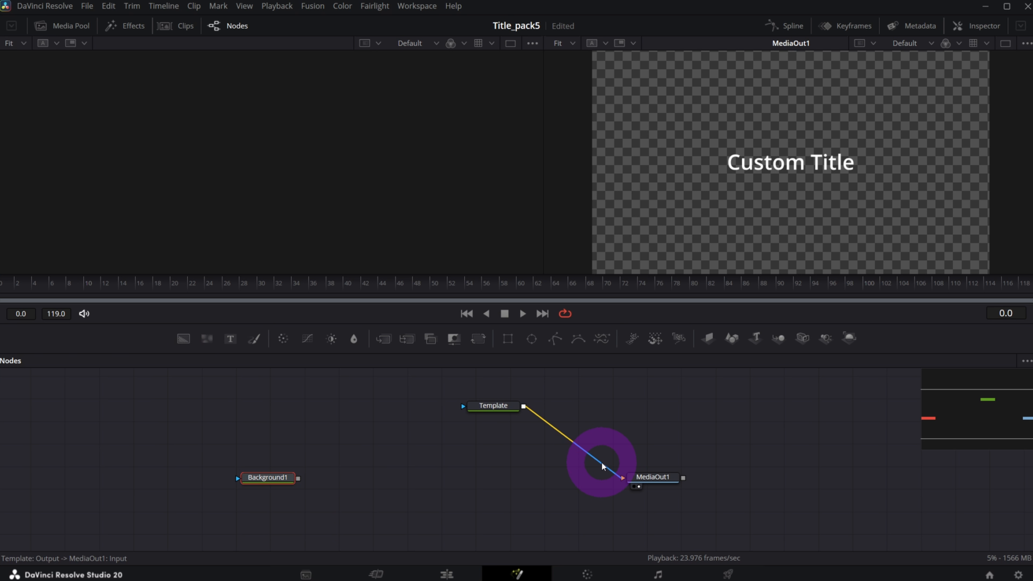
{"action": "left_click_drag", "start_coordinate": [602, 466], "coordinate": [590, 463]}
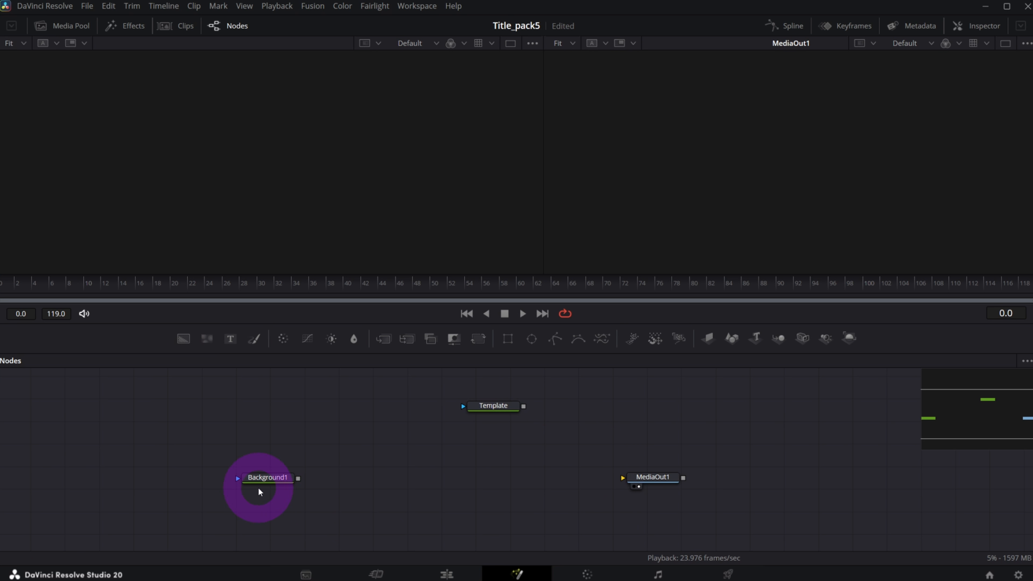
{"action": "left_click_drag", "start_coordinate": [298, 479], "coordinate": [652, 481]}
Set Background1's Alpha to 0 in the Inspector so it is fully transparent.
{"action": "left_click", "coordinate": [276, 477]}
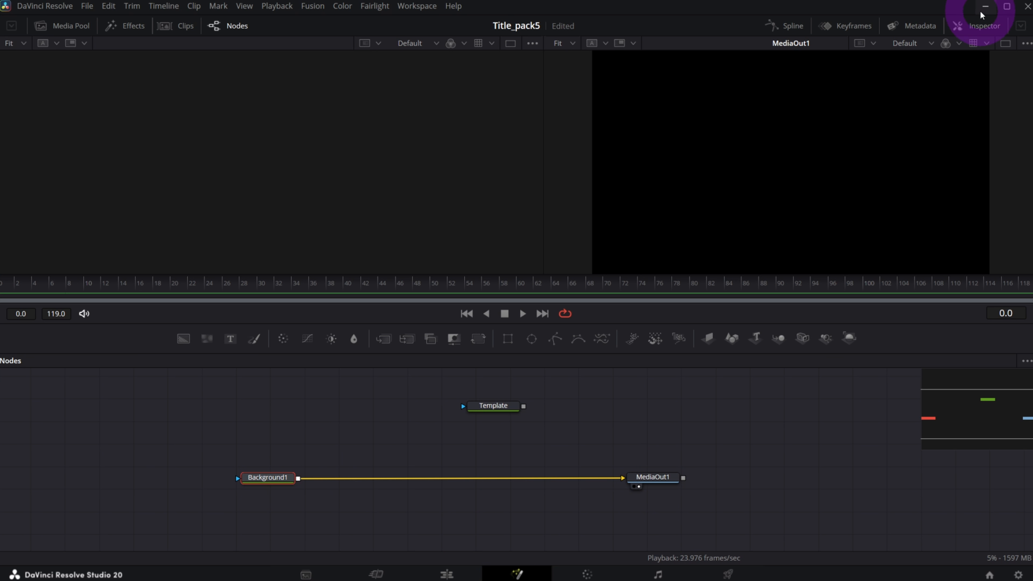
{"action": "left_click", "coordinate": [981, 26]}
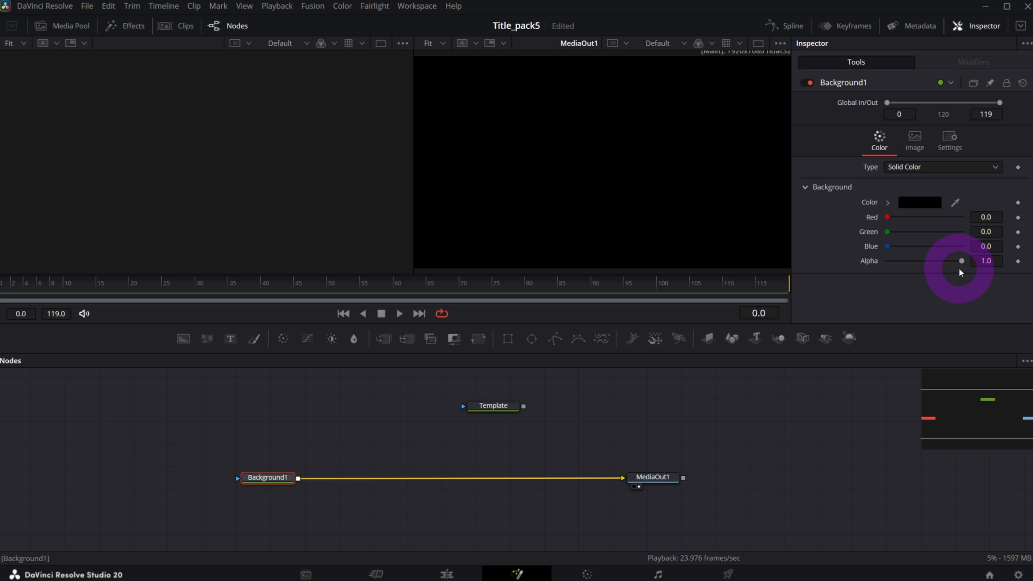
{"action": "left_click_drag", "start_coordinate": [961, 260], "coordinate": [887, 261]}
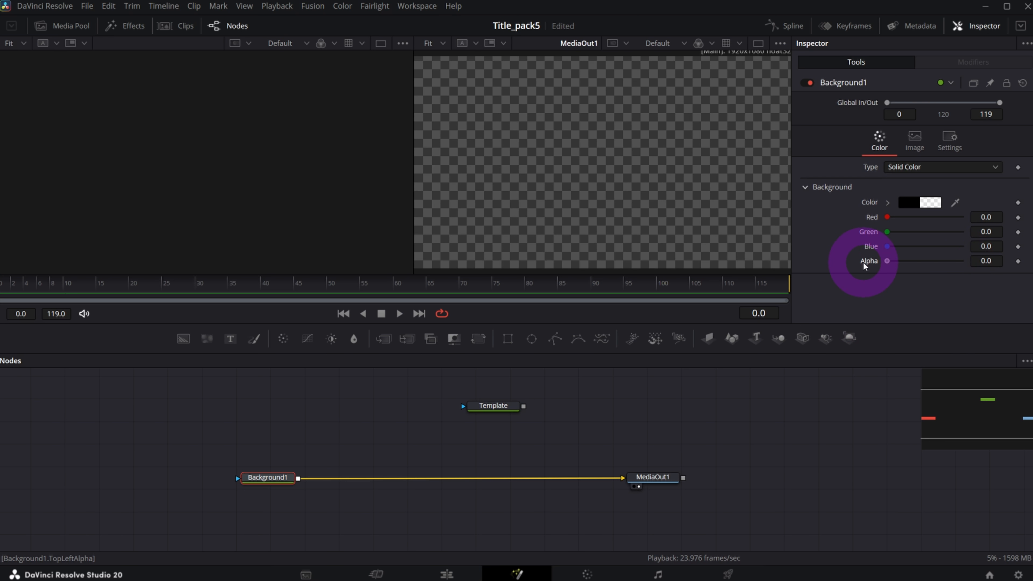
{"action": "left_click_drag", "start_coordinate": [505, 406], "coordinate": [454, 395]}
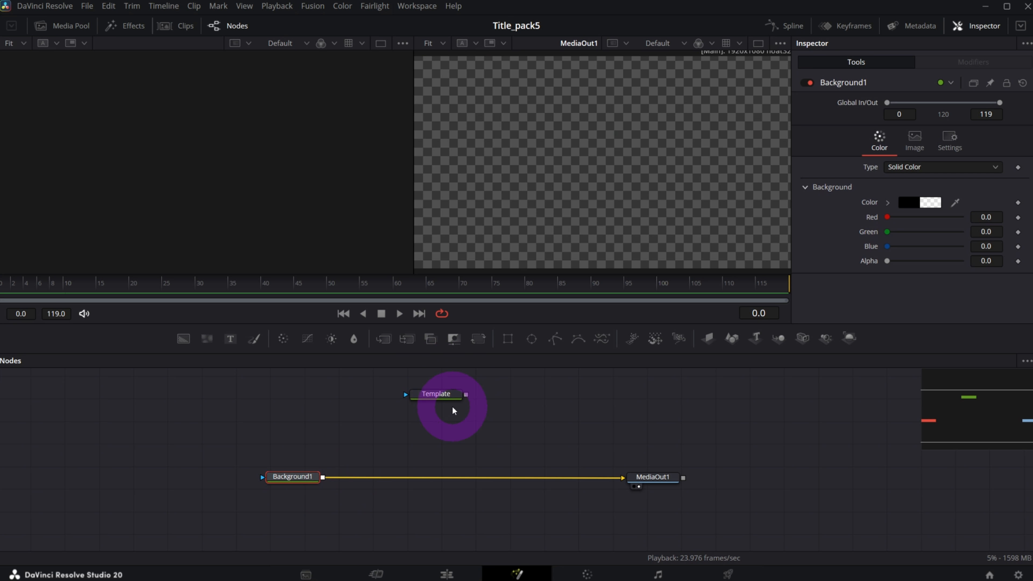
Merge Template over Background1 through Merge1 into MediaOut1 and tidy the node layout.
{"action": "left_click_drag", "start_coordinate": [467, 397], "coordinate": [322, 481]}
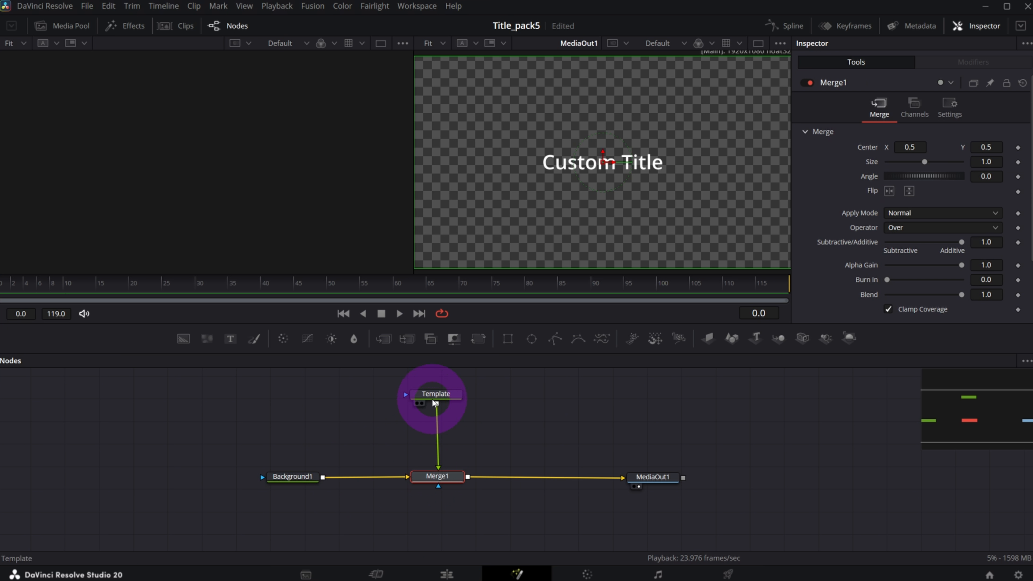
{"action": "left_click_drag", "start_coordinate": [434, 395], "coordinate": [437, 393]}
{"action": "left_click_drag", "start_coordinate": [653, 477], "coordinate": [663, 479]}
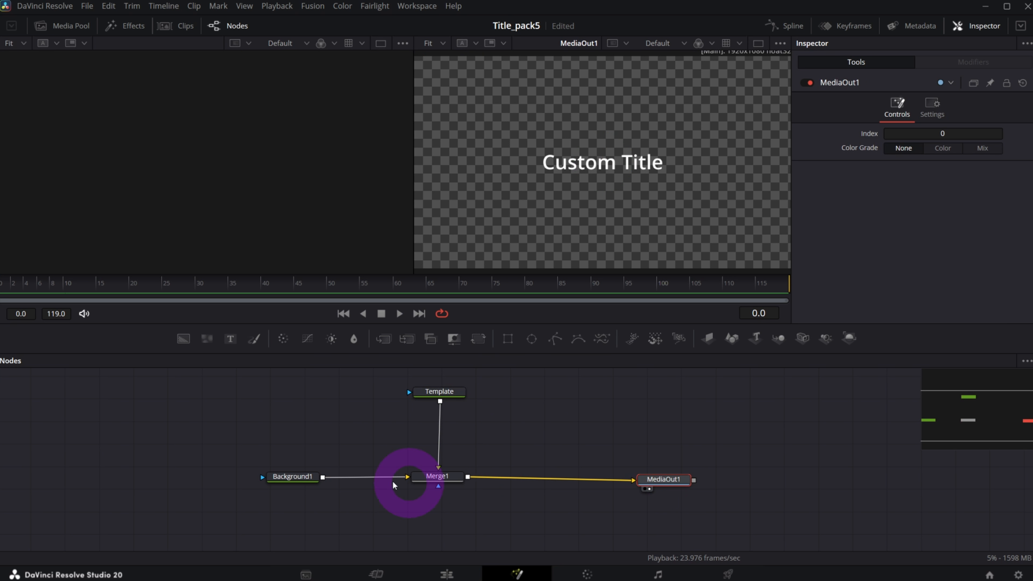
{"action": "left_click", "coordinate": [295, 479]}
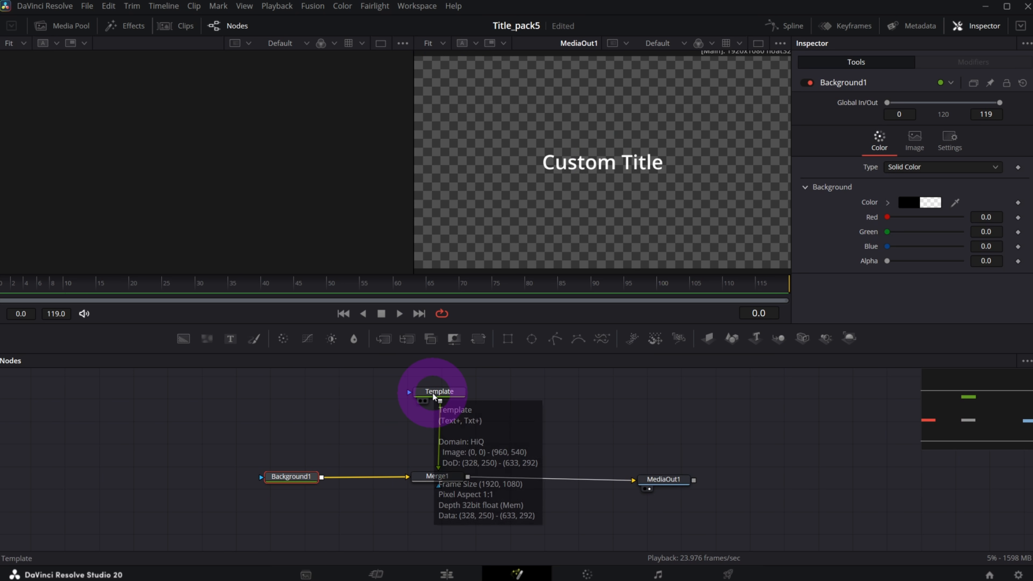
{"action": "left_click", "coordinate": [439, 393]}
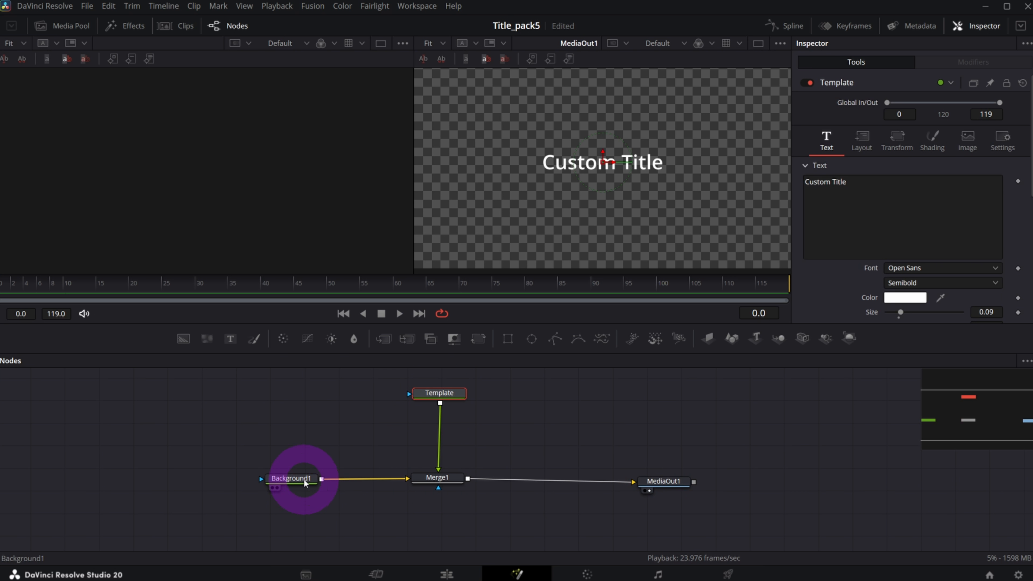
{"action": "left_click_drag", "start_coordinate": [664, 481], "coordinate": [666, 478]}
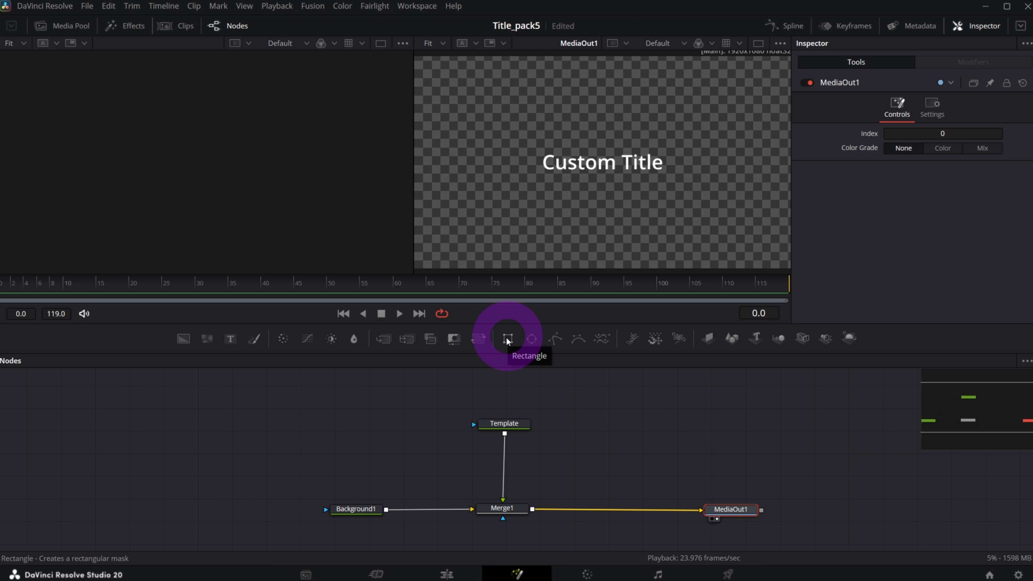
Add Rectangle1 sized 0.05 × 0.05, centred at 0.03, 0.035 near the bottom-left corner.
{"action": "left_click_drag", "start_coordinate": [506, 341], "coordinate": [160, 418]}
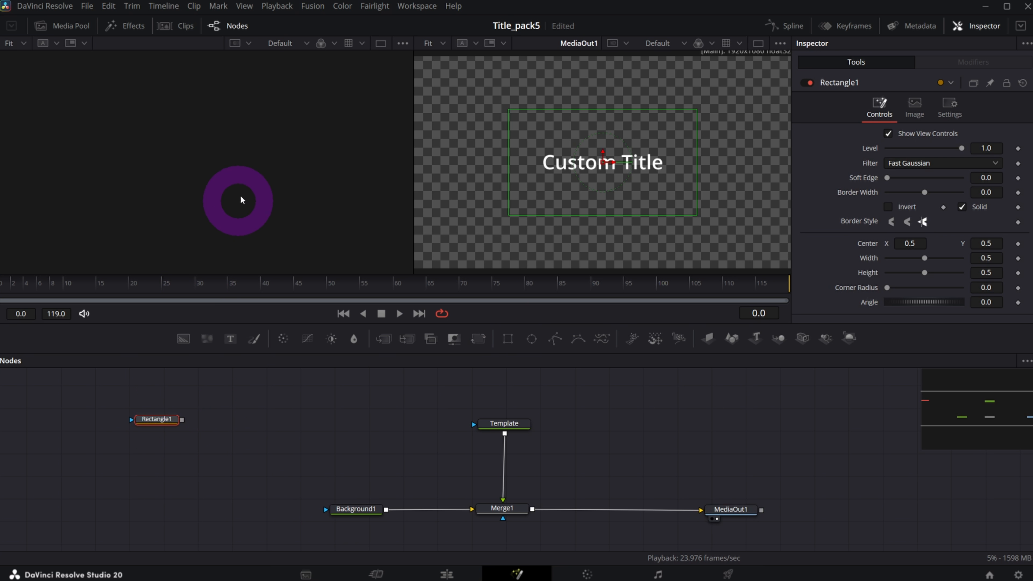
{"action": "key", "text": "1"}
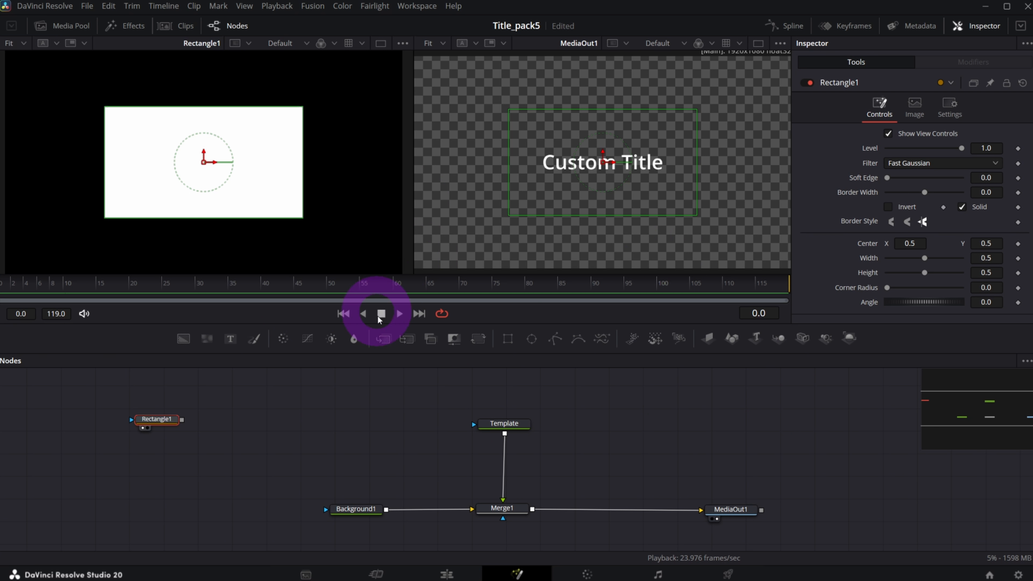
{"action": "left_click", "coordinate": [986, 257]}
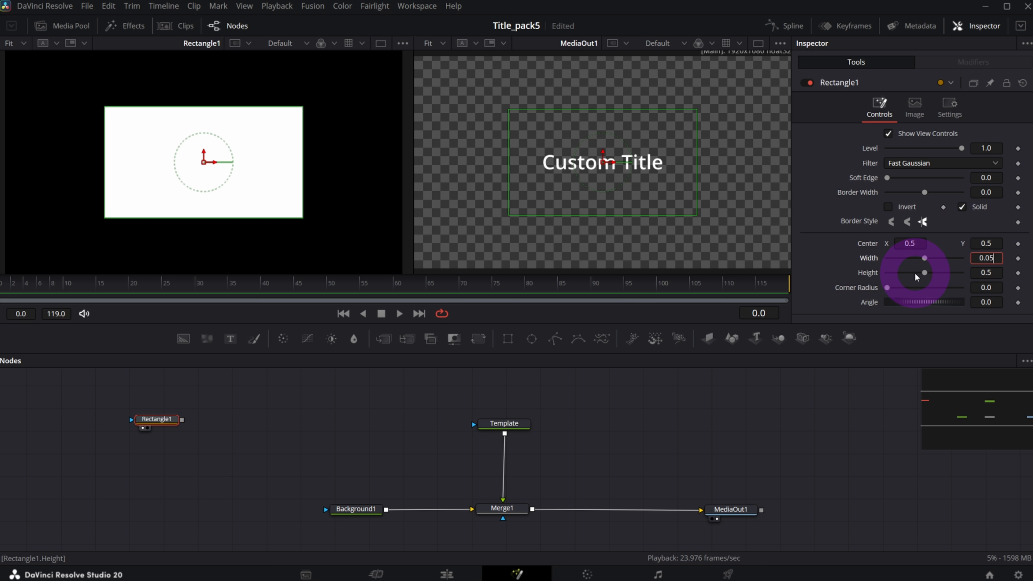
{"action": "key", "text": "Tab"}
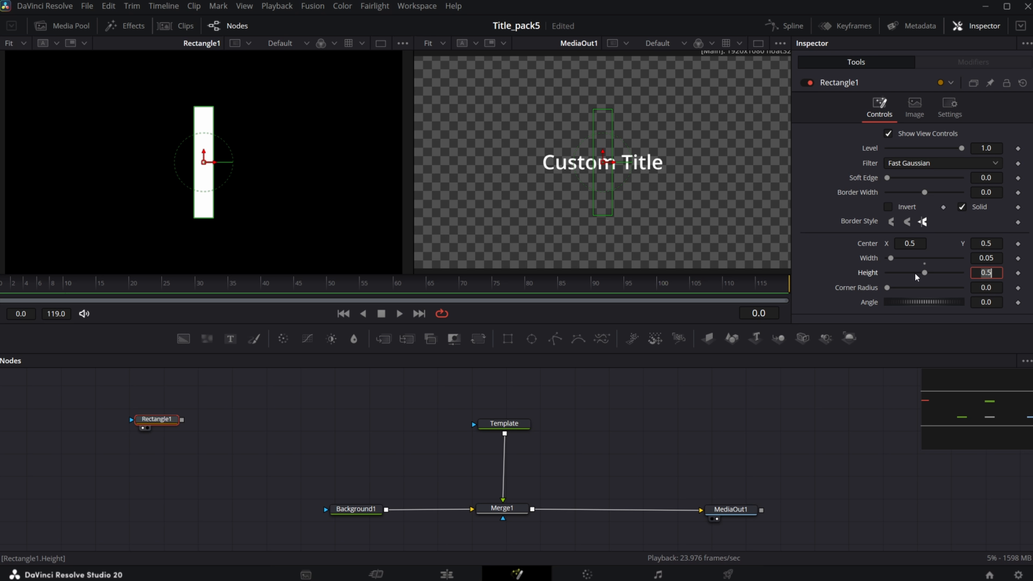
{"action": "key", "text": "Tab"}
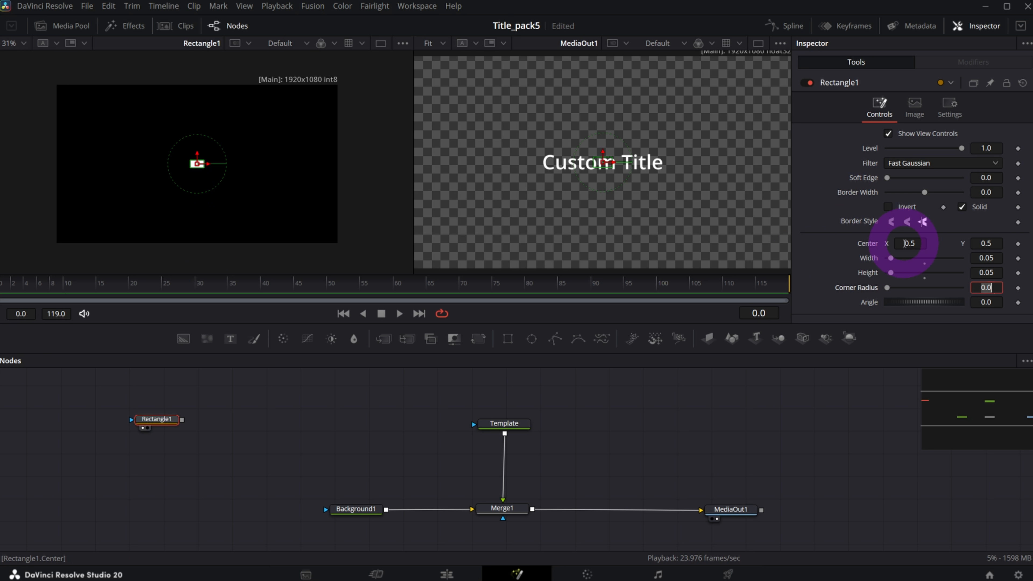
{"action": "left_click_drag", "start_coordinate": [906, 243], "coordinate": [633, 281]}
{"action": "left_click_drag", "start_coordinate": [993, 244], "coordinate": [726, 301]}
Lower Rectangle1's Center Y to 0.029 and fit the viewer to the frame.
{"action": "left_click", "coordinate": [342, 170]}
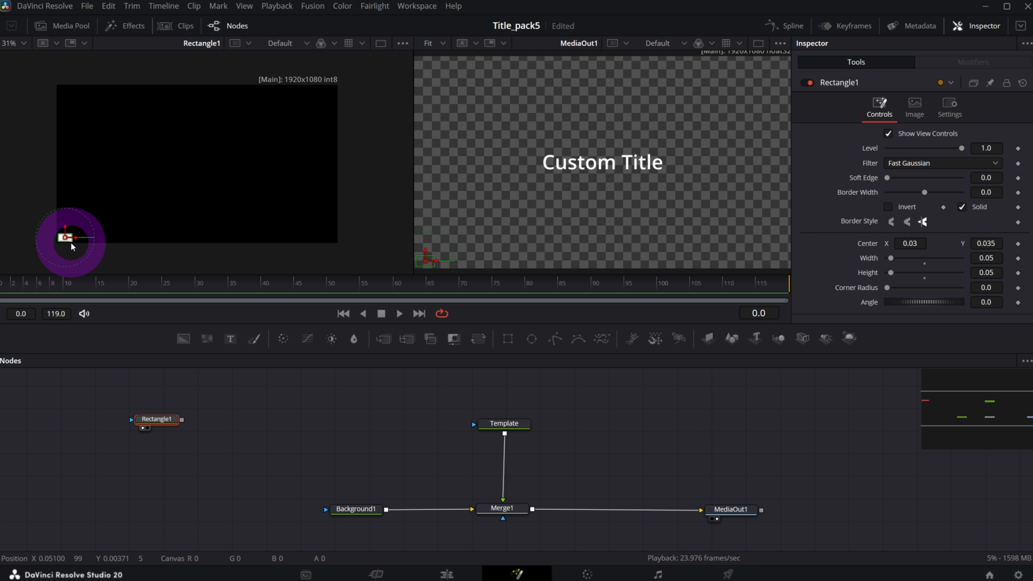
{"action": "key", "text": "ctrl"}
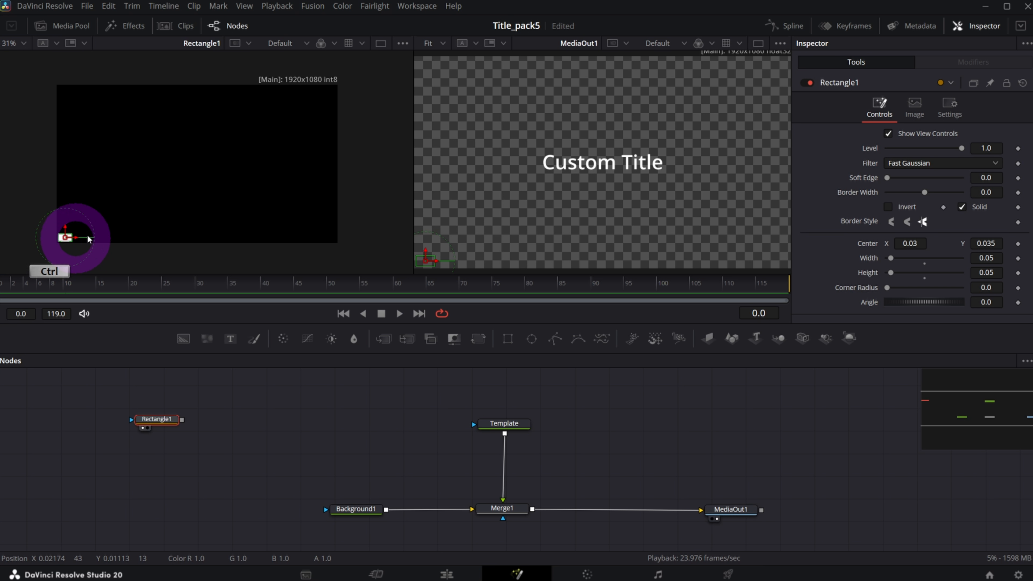
{"action": "scroll", "coordinate": [65, 243], "scroll_direction": "up", "scroll_amount": 6}
{"action": "left_click_drag", "start_coordinate": [913, 245], "coordinate": [912, 246]}
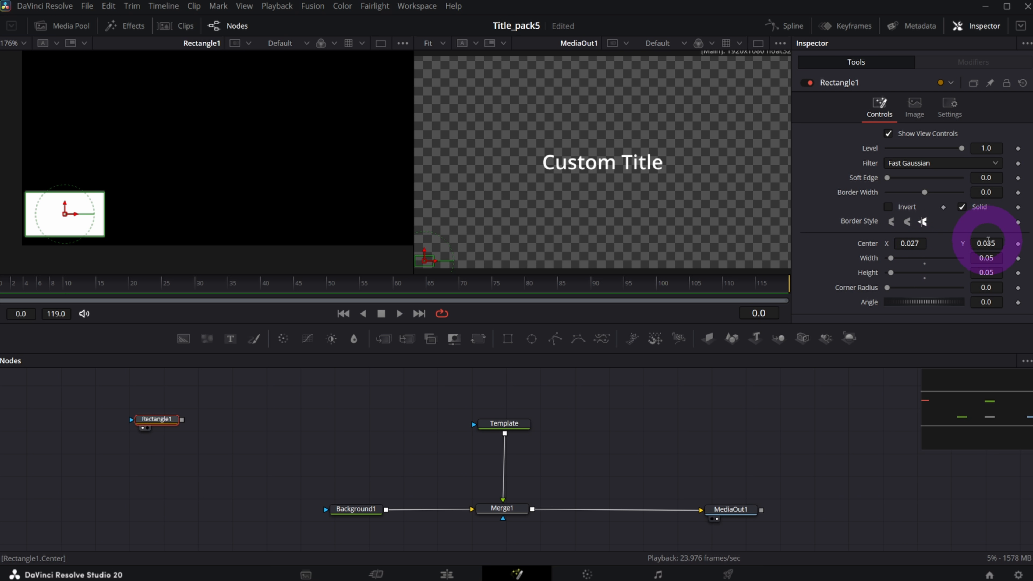
{"action": "right_click", "coordinate": [986, 243]}
{"action": "left_click", "coordinate": [838, 254]}
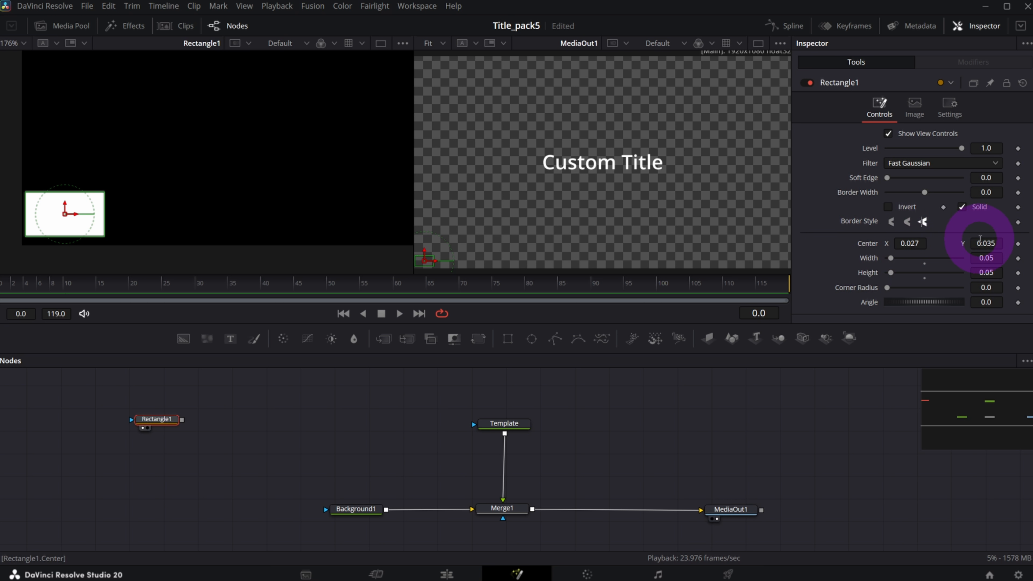
{"action": "left_click_drag", "start_coordinate": [982, 242], "coordinate": [978, 243]}
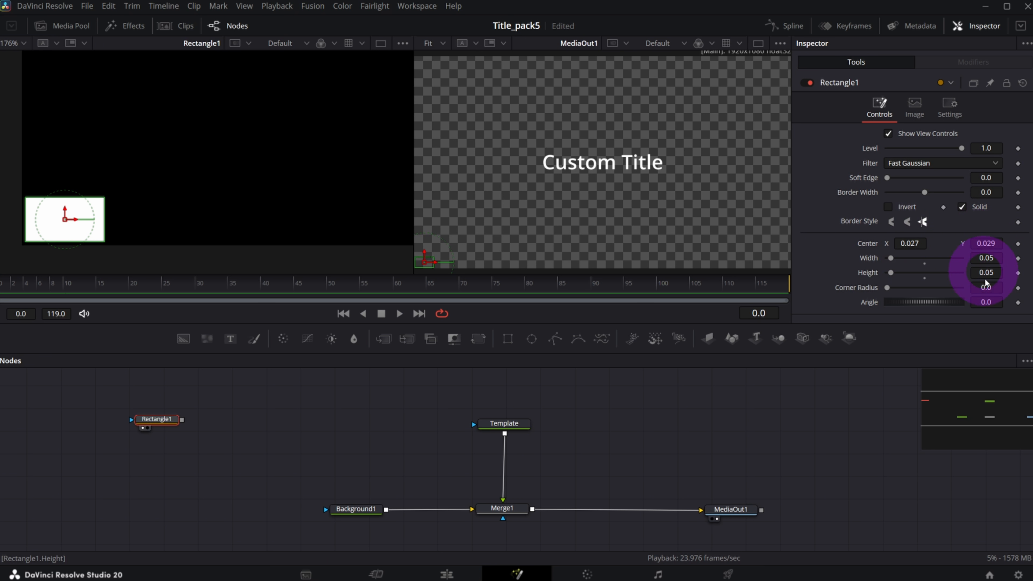
{"action": "left_click", "coordinate": [16, 43]}
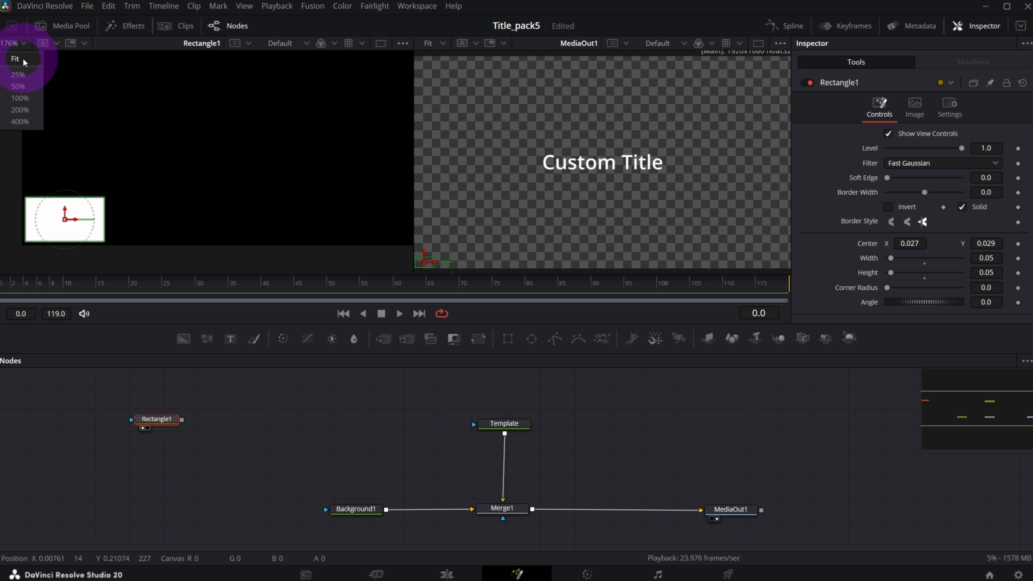
{"action": "left_click", "coordinate": [19, 94]}
{"action": "left_click_drag", "start_coordinate": [160, 419], "coordinate": [167, 423]}
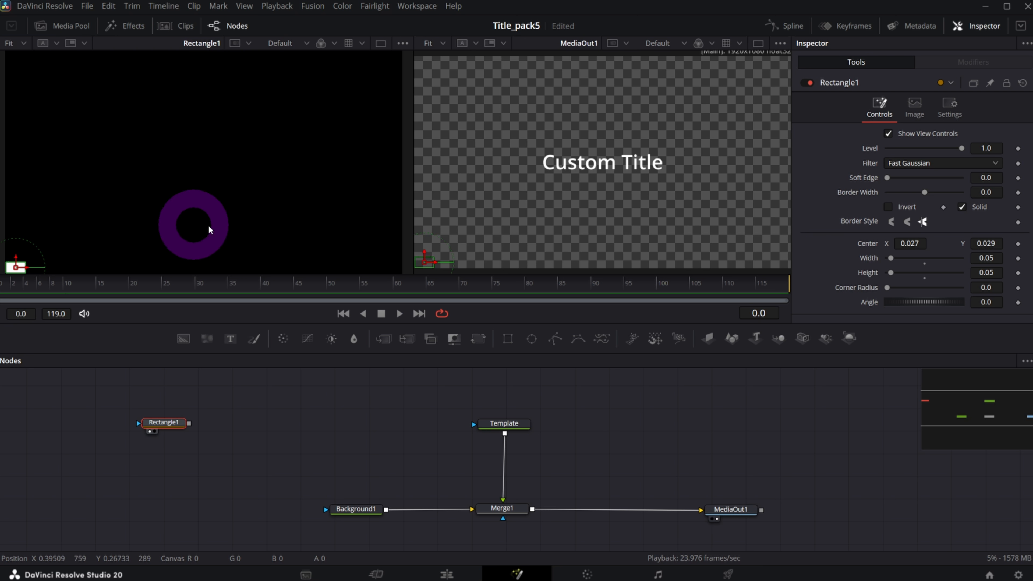
{"action": "left_click_drag", "start_coordinate": [169, 430], "coordinate": [174, 435]}
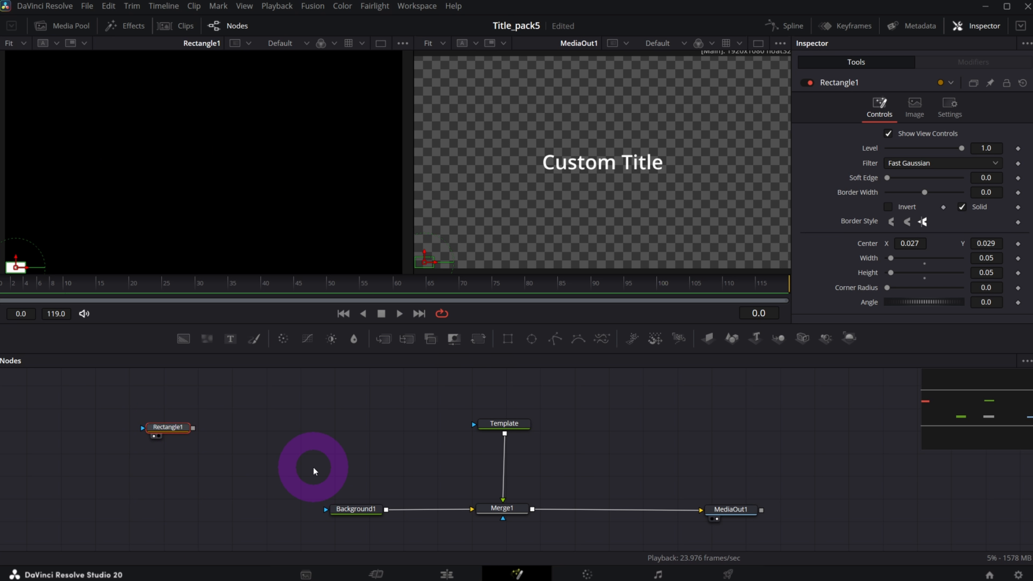
Add a Duplicate node from the tool search and place it right of Rectangle1.
{"action": "key", "text": "shift+space"}
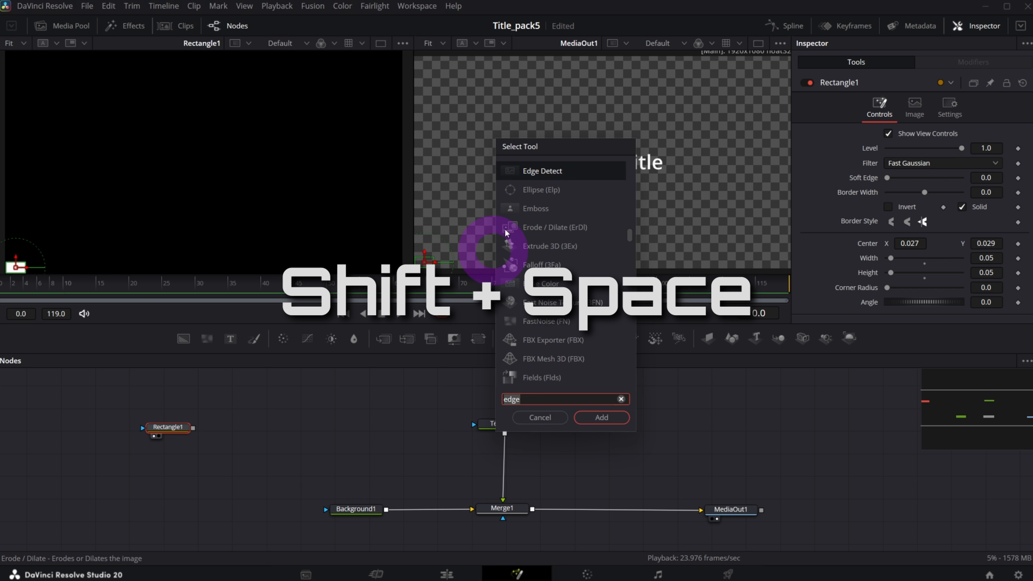
{"action": "type", "text": "du"}
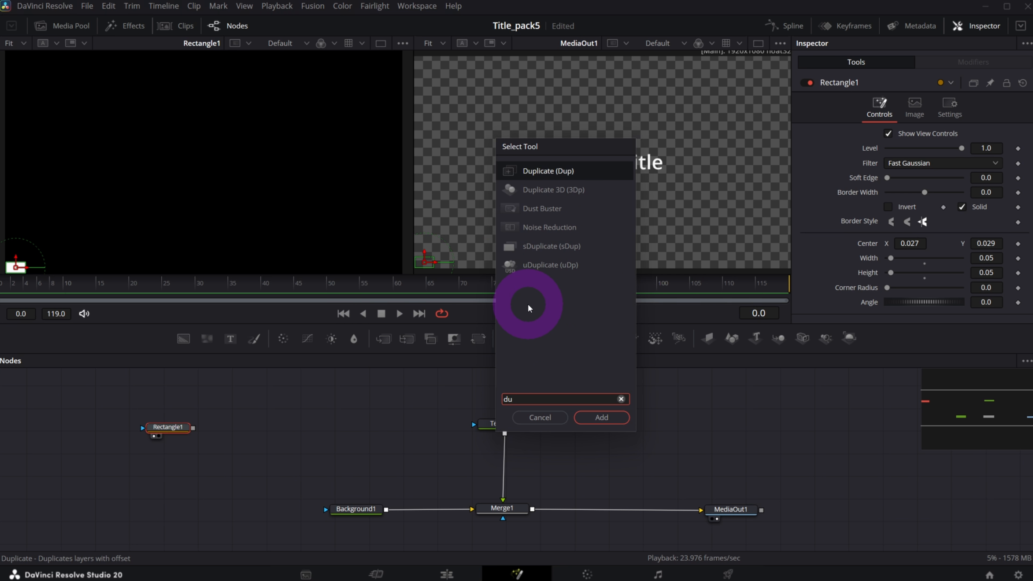
{"action": "left_click", "coordinate": [528, 170]}
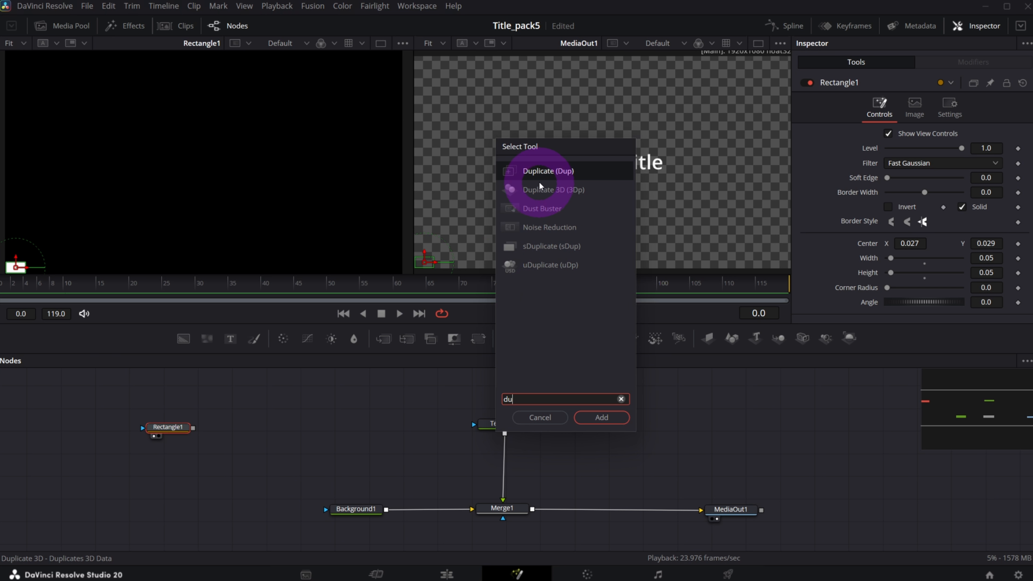
{"action": "left_click", "coordinate": [616, 418]}
{"action": "left_click_drag", "start_coordinate": [232, 430], "coordinate": [260, 429]}
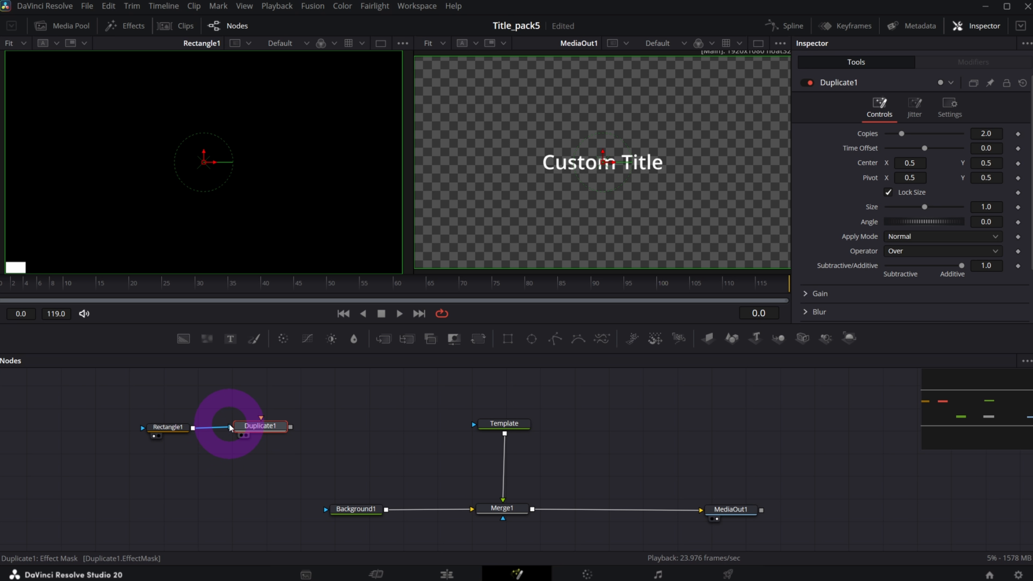
Feed Rectangle1 into Duplicate1, set 20 copies and Center X 0.553 for a bottom row.
{"action": "mouse_move", "coordinate": [230, 428]}
{"action": "left_mouse_down"}
{"action": "mouse_move", "coordinate": [261, 419]}
{"action": "mouse_move", "coordinate": [247, 436]}
{"action": "left_mouse_up"}
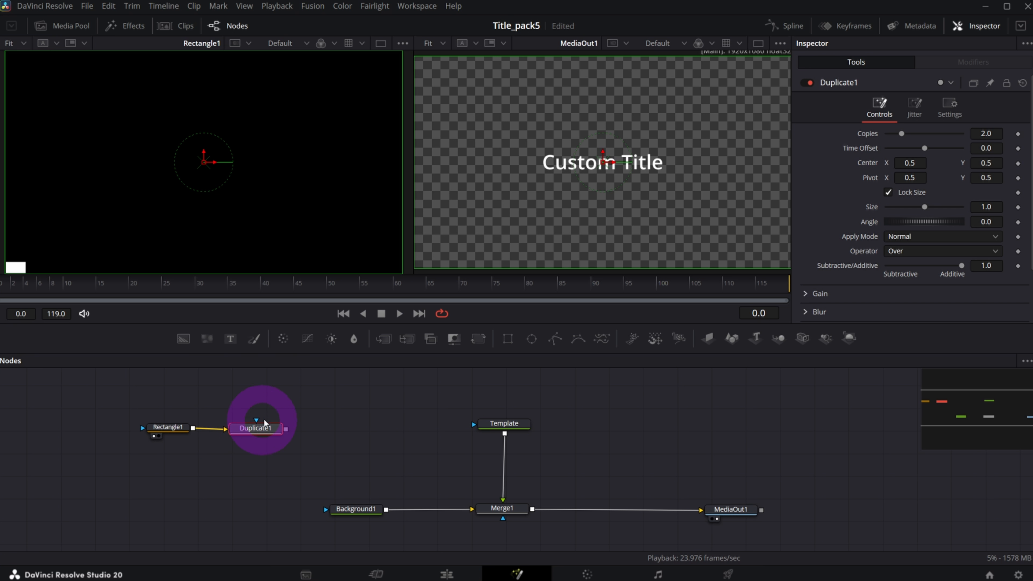
{"action": "key", "text": "1"}
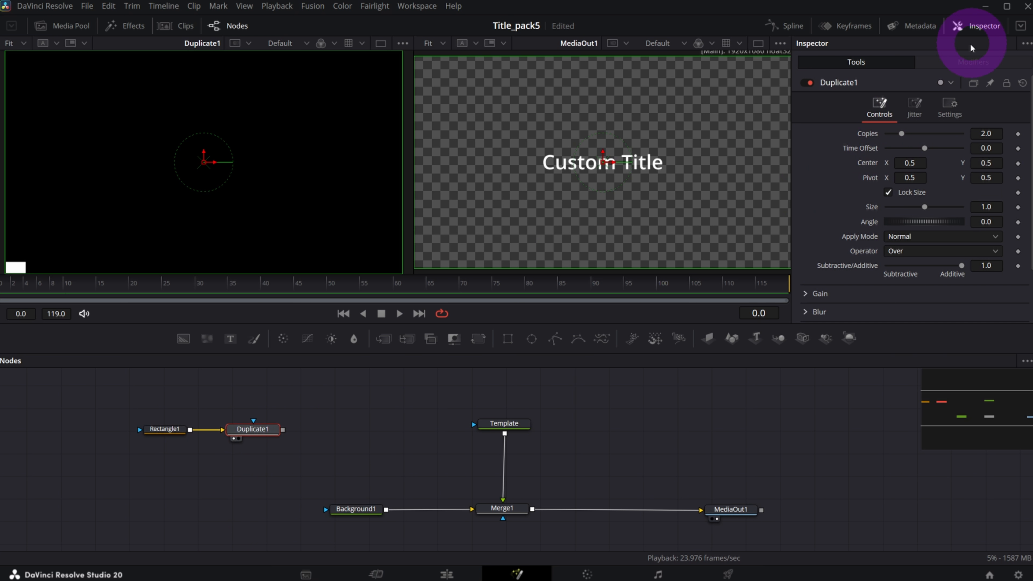
{"action": "left_click", "coordinate": [986, 134]}
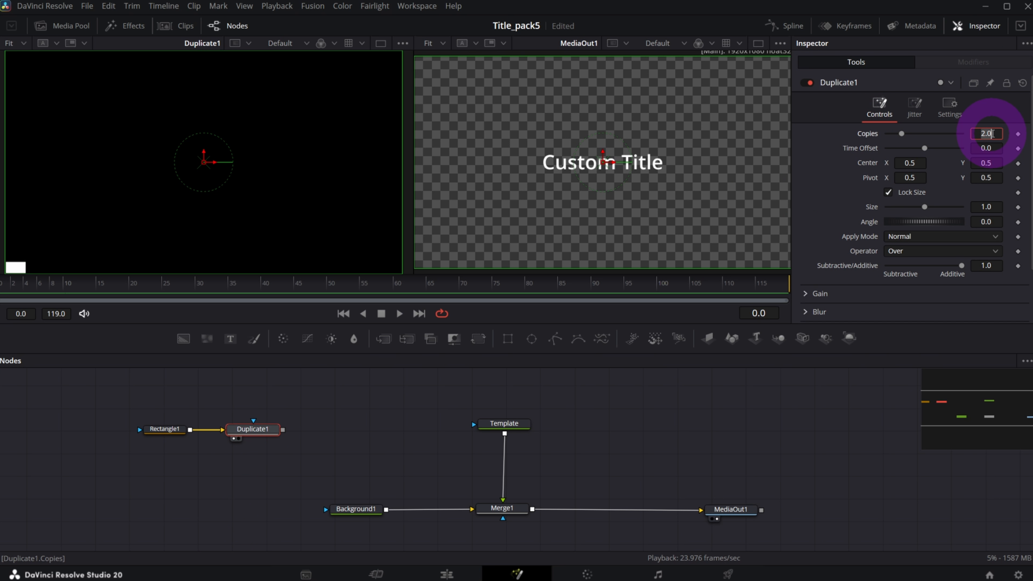
{"action": "type", "text": "20"}
{"action": "key", "text": "Tab"}
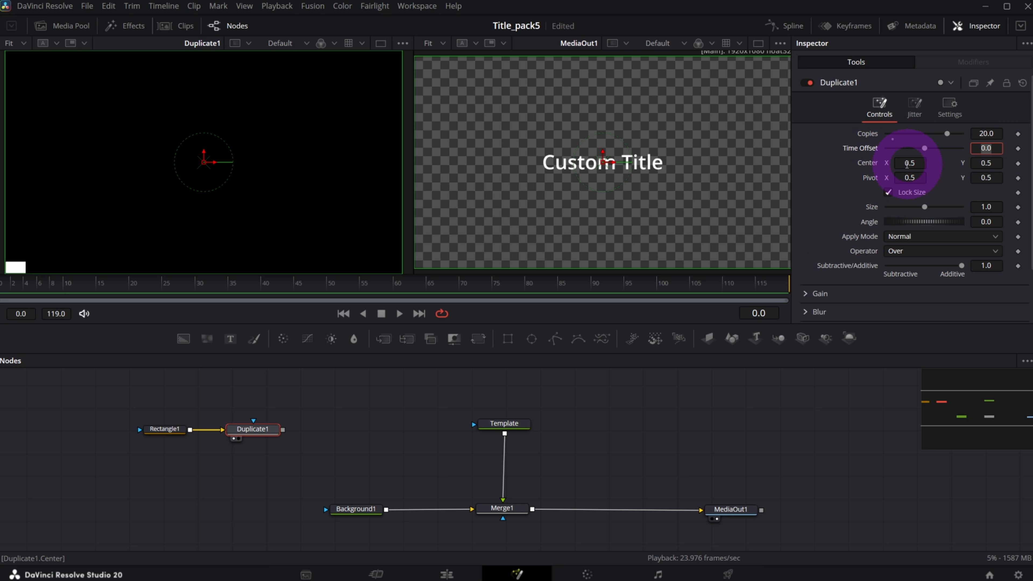
{"action": "left_click_drag", "start_coordinate": [910, 163], "coordinate": [941, 162]}
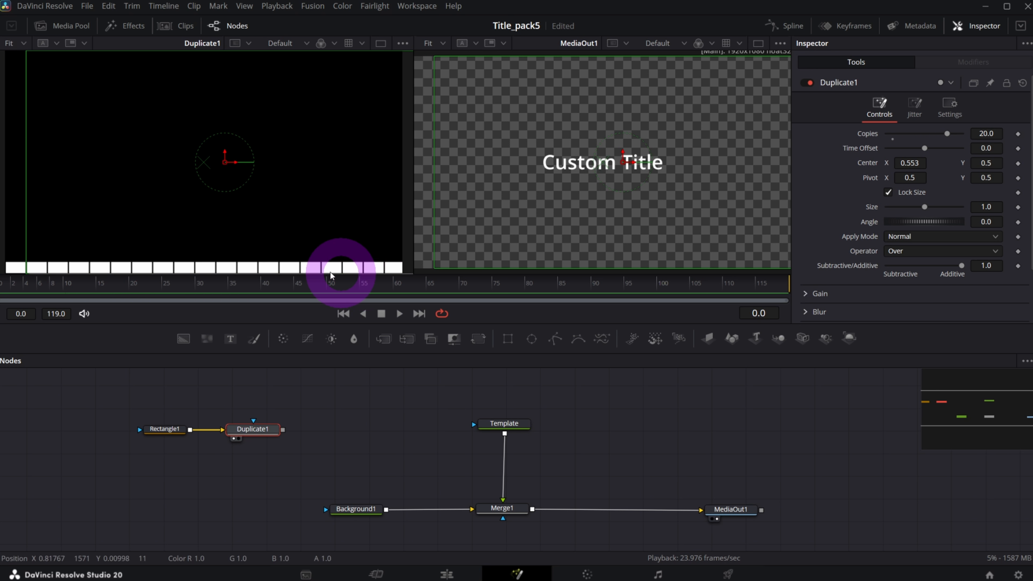
Select Duplicate1 and search the tools for another Duplicate.
{"action": "left_click", "coordinate": [253, 430]}
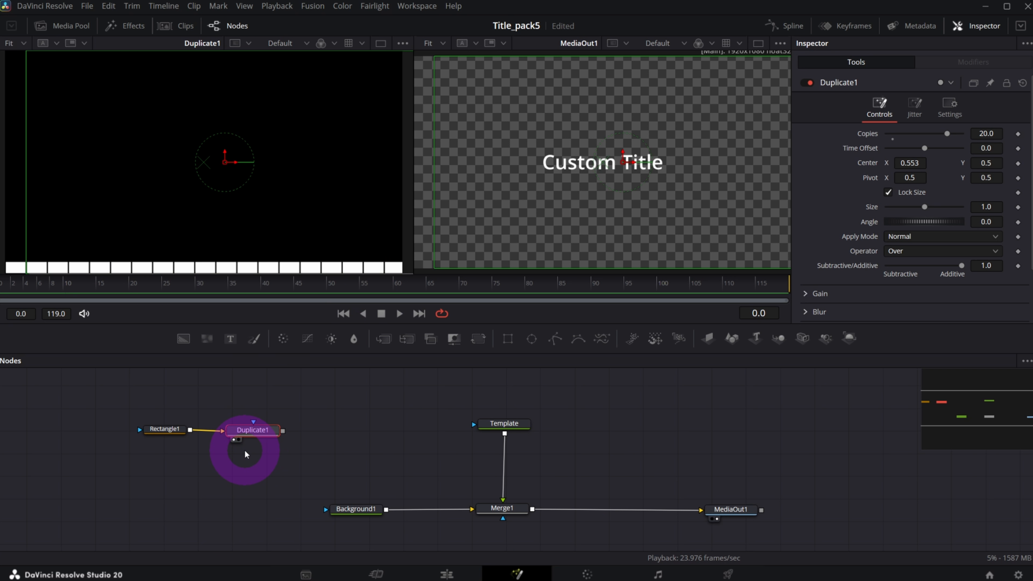
{"action": "key", "text": "shift+space"}
{"action": "type", "text": "Duplicate"}
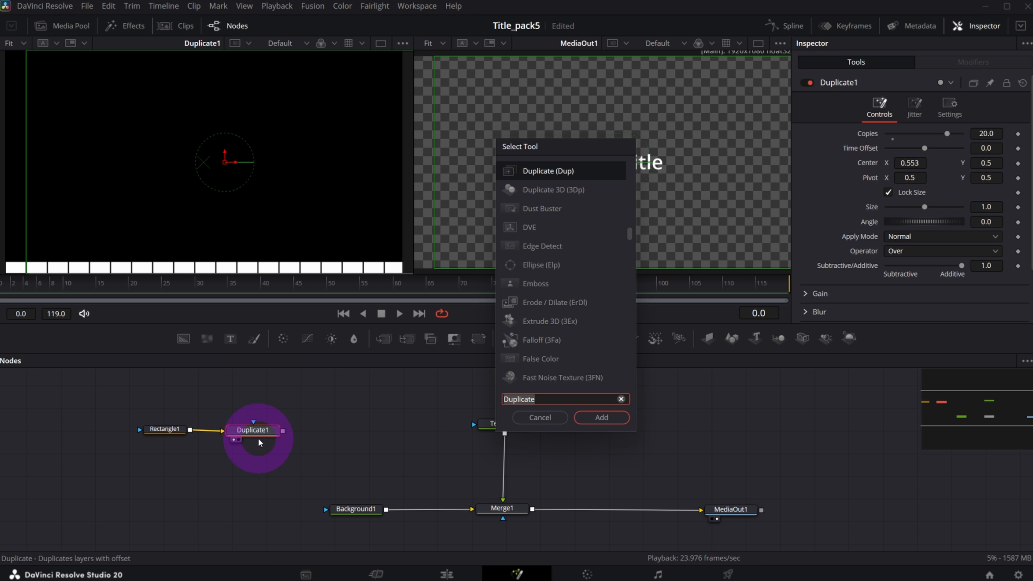
Add Duplicate2 after Duplicate1 and arrange the two nodes side by side.
{"action": "left_click", "coordinate": [589, 417]}
{"action": "left_click_drag", "start_coordinate": [318, 434], "coordinate": [348, 435]}
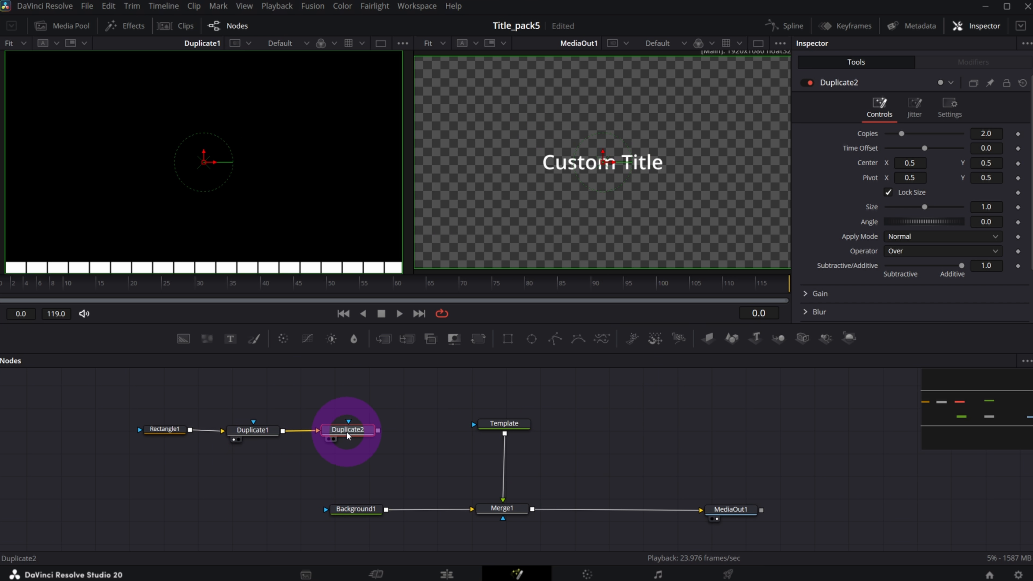
{"action": "left_click_drag", "start_coordinate": [267, 435], "coordinate": [256, 434]}
{"action": "left_click", "coordinate": [347, 437]}
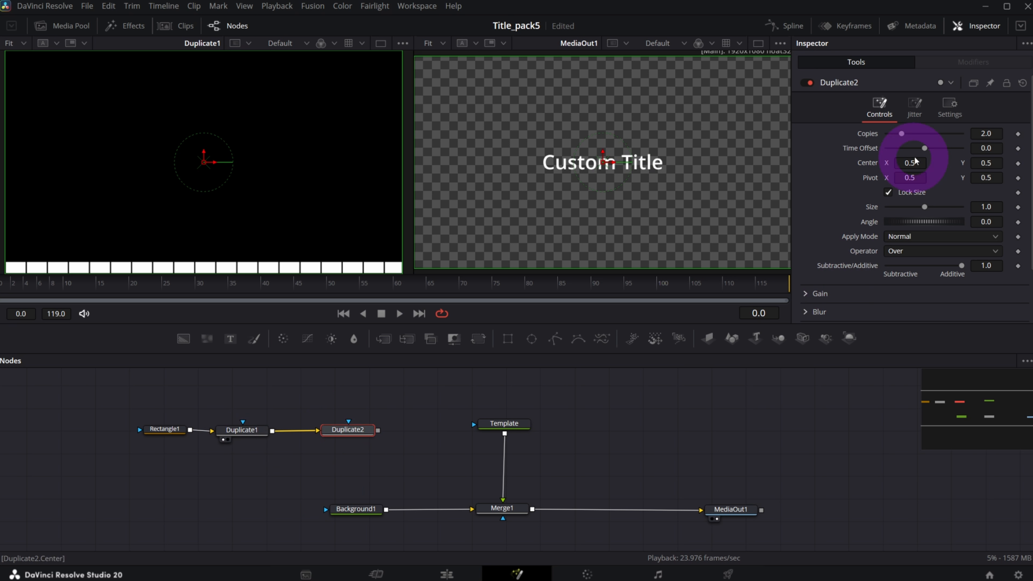
Give Duplicate2 20 copies offset by Center Y 0.554 so the grid fills the frame.
{"action": "type", "text": "20"}
{"action": "key", "text": "Tab"}
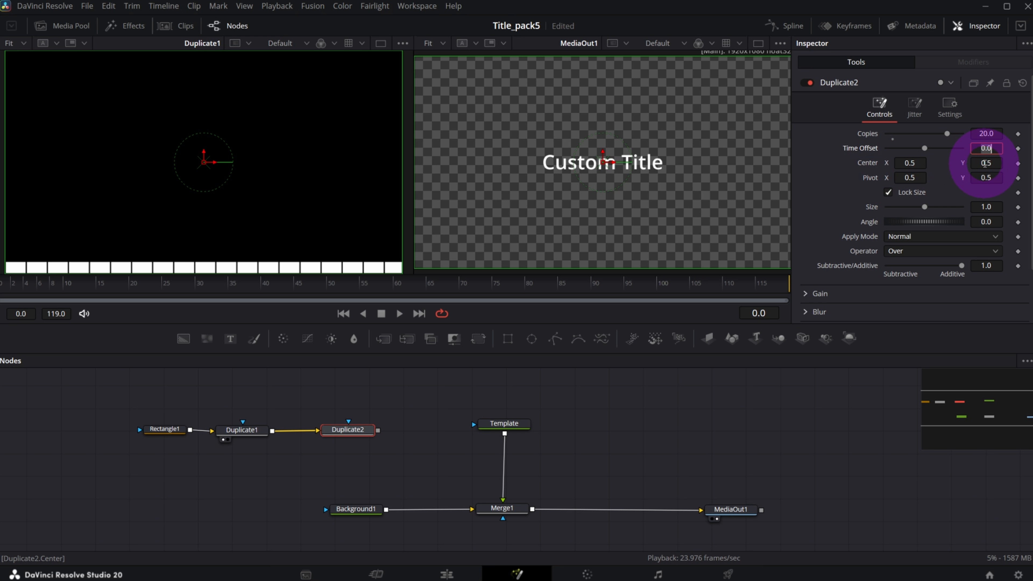
{"action": "left_click_drag", "start_coordinate": [984, 163], "coordinate": [1012, 162]}
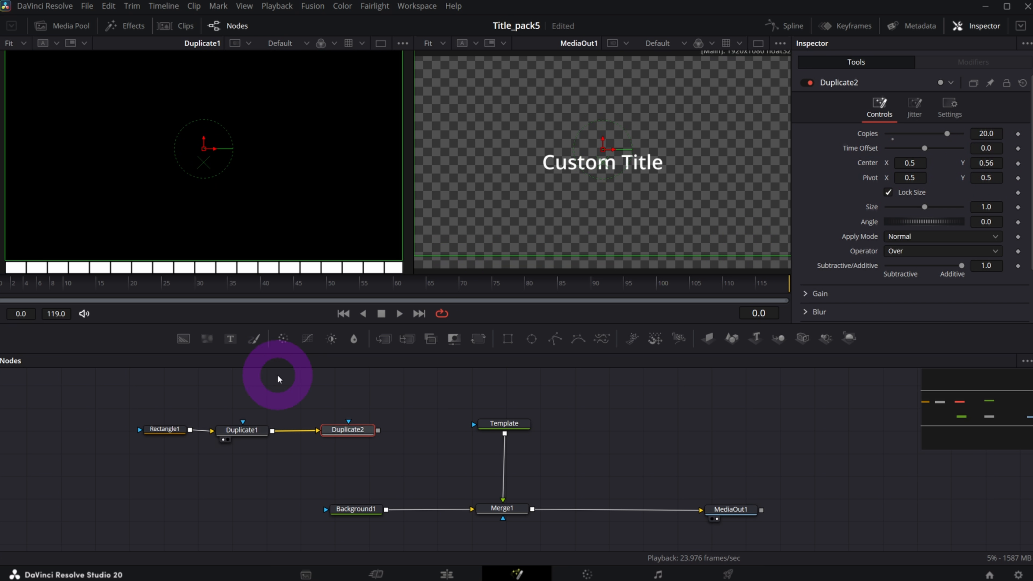
{"action": "left_click_drag", "start_coordinate": [340, 434], "coordinate": [344, 429]}
{"action": "key", "text": "1"}
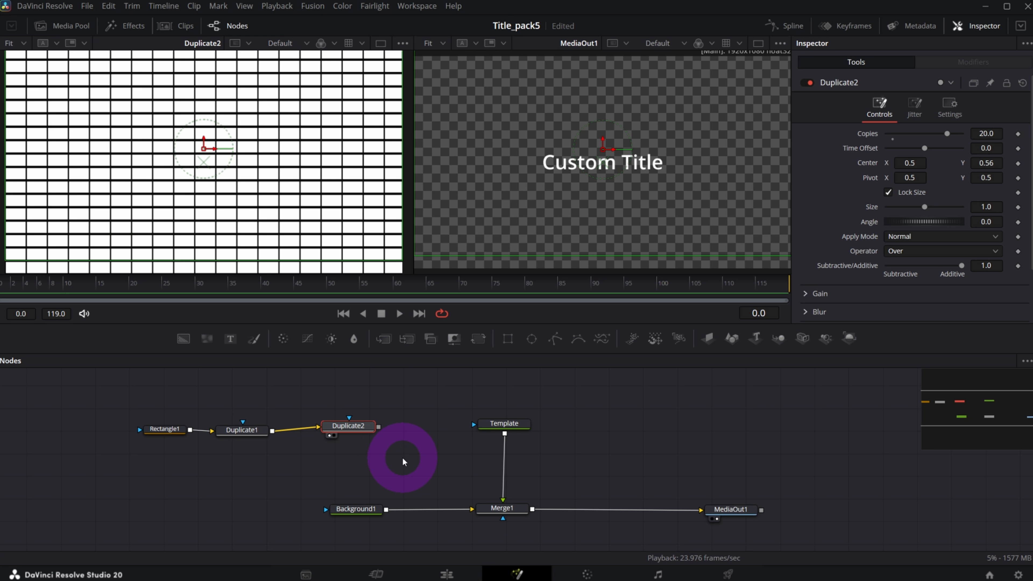
{"action": "left_click_drag", "start_coordinate": [986, 164], "coordinate": [956, 162]}
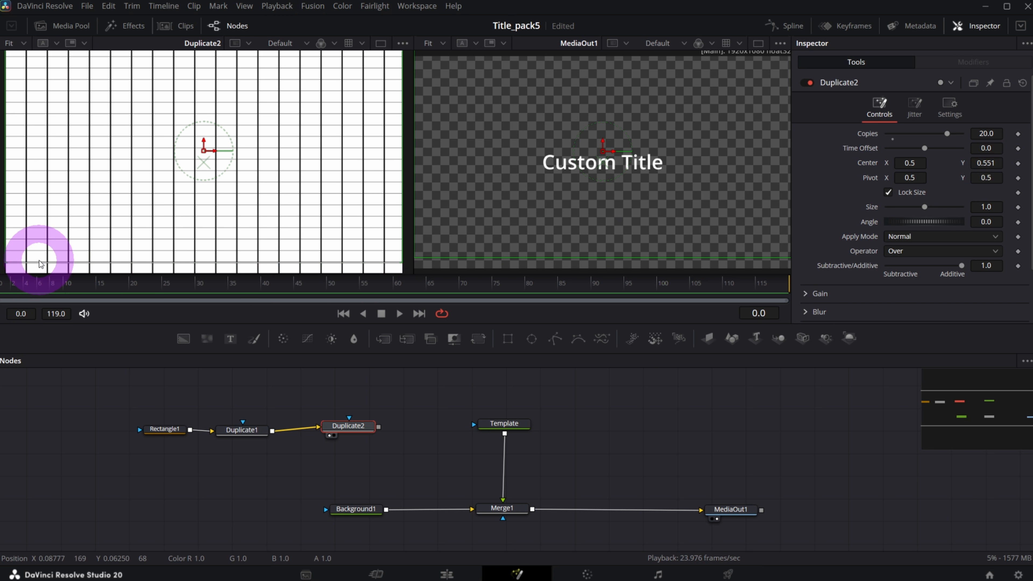
{"action": "left_click_drag", "start_coordinate": [978, 162], "coordinate": [983, 163]}
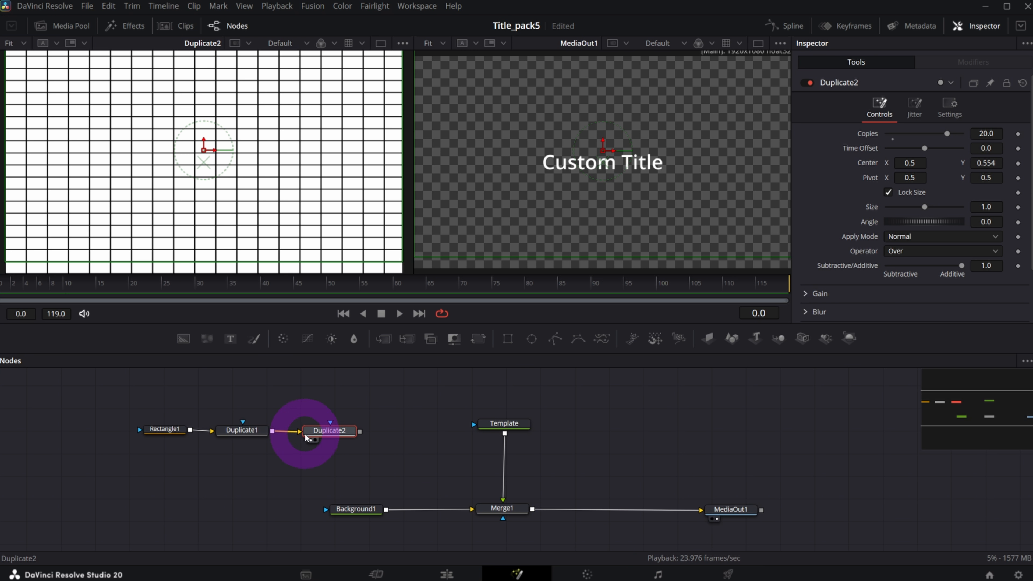
{"action": "left_click", "coordinate": [240, 430]}
{"action": "left_click", "coordinate": [912, 97]}
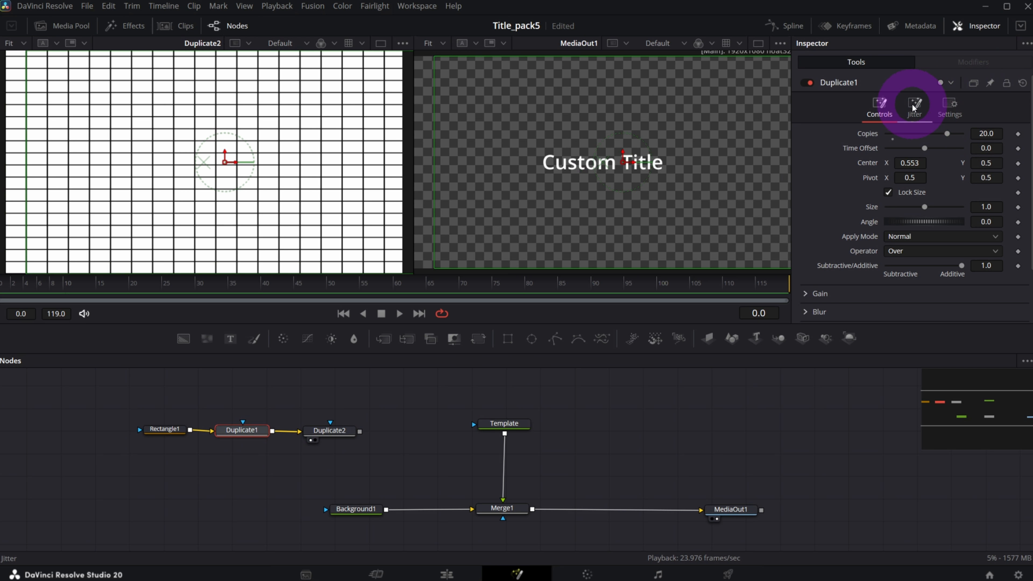
Set Duplicate1's jitter to Random with seed 10 and Blend 1.0, then preview playback.
{"action": "left_click", "coordinate": [922, 113]}
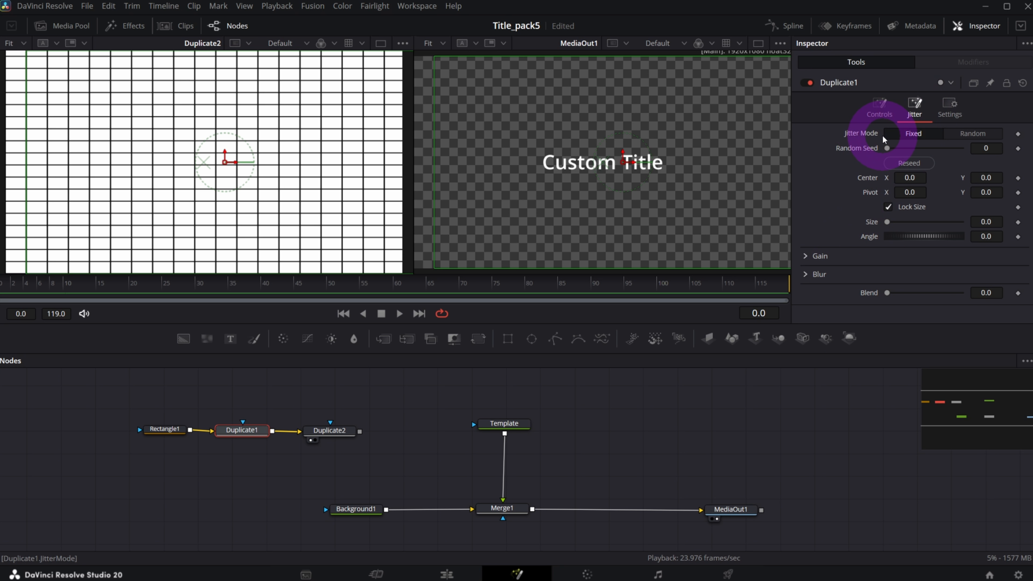
{"action": "left_click", "coordinate": [973, 133]}
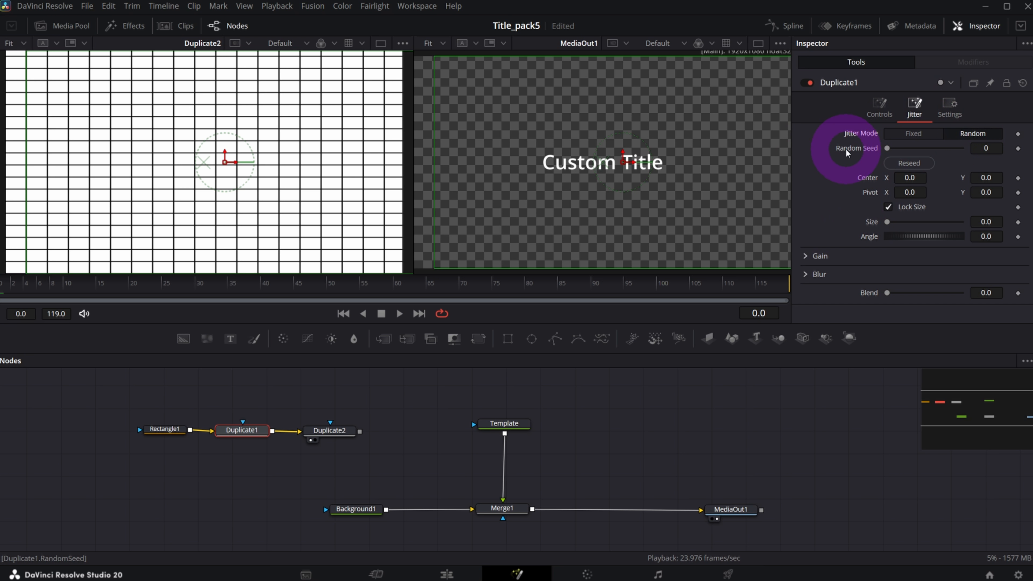
{"action": "left_click", "coordinate": [986, 148]}
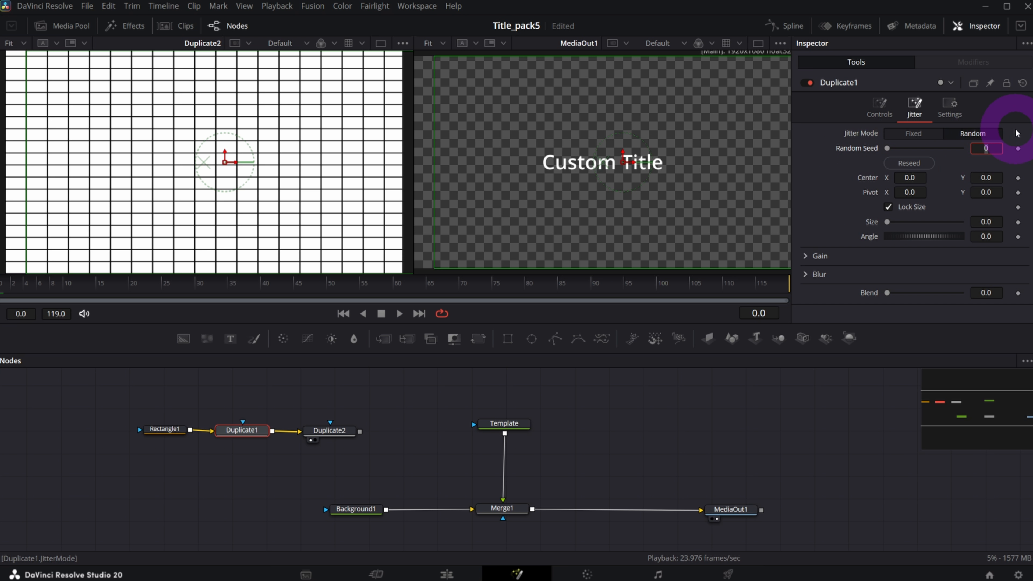
{"action": "type", "text": "10"}
{"action": "key", "text": "Return"}
{"action": "scroll", "coordinate": [888, 252], "scroll_direction": "down", "scroll_amount": 2}
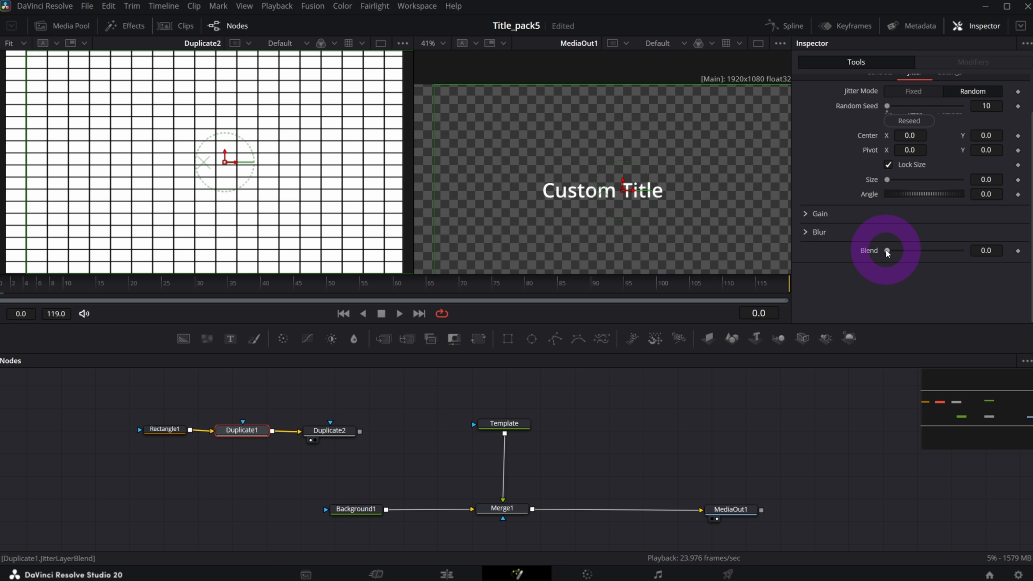
{"action": "left_click_drag", "start_coordinate": [891, 253], "coordinate": [961, 250]}
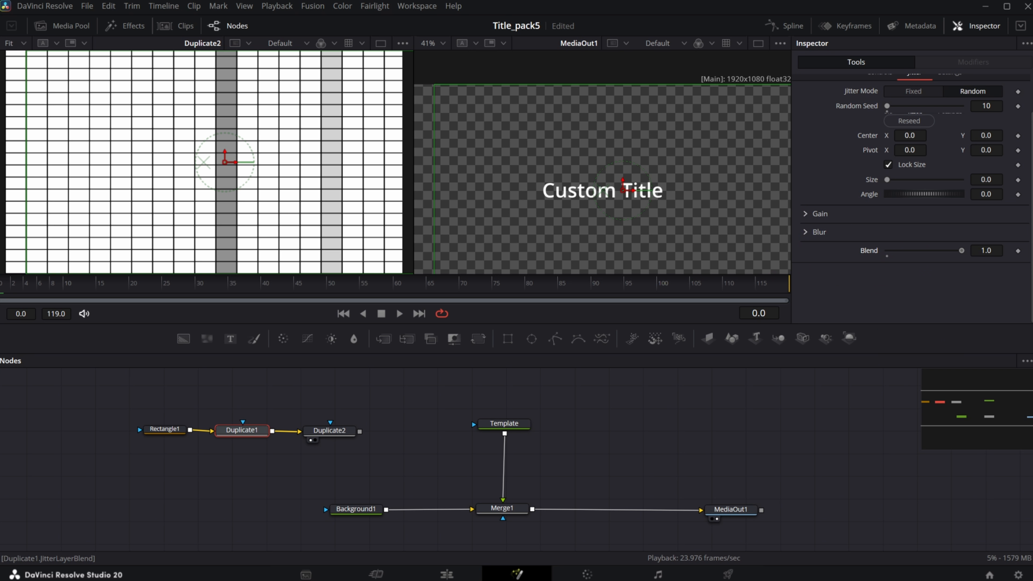
{"action": "left_click", "coordinate": [398, 314]}
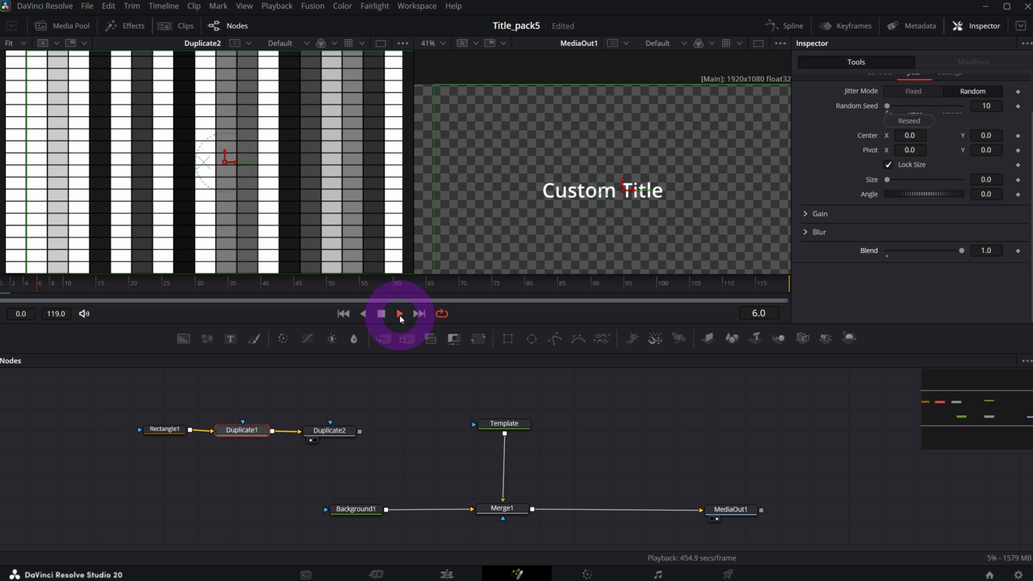
{"action": "left_click", "coordinate": [382, 315]}
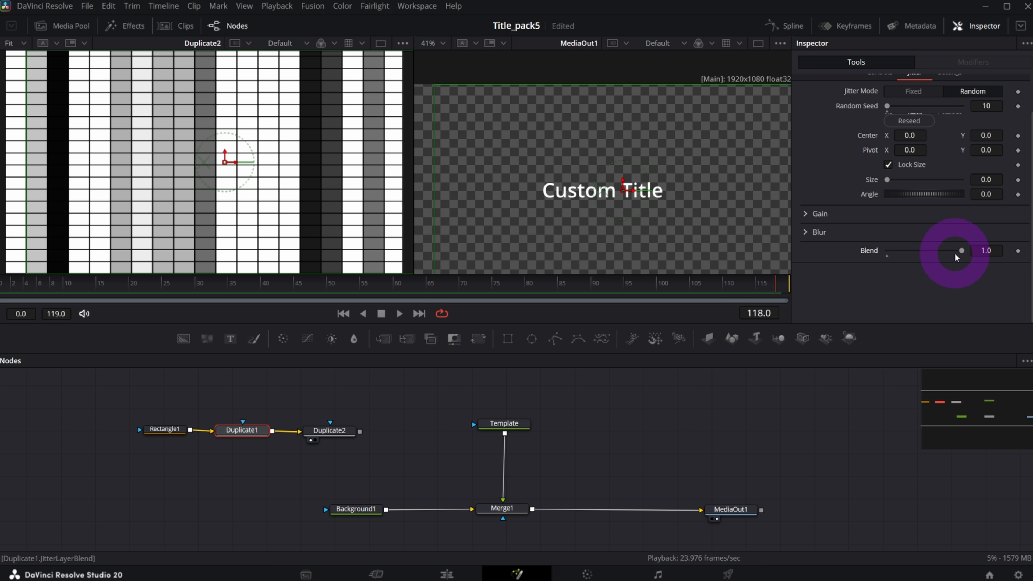
Apply the same Random jitter, seed 10 and Blend 1.0 to Duplicate2 and preview.
{"action": "scroll", "coordinate": [955, 257], "scroll_direction": "up", "scroll_amount": 2}
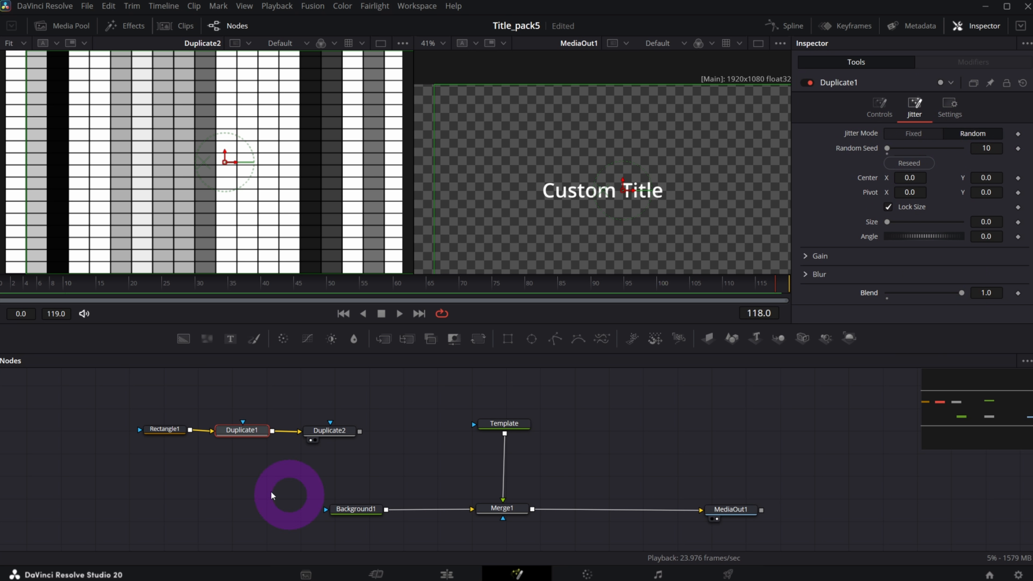
{"action": "mouse_move", "coordinate": [336, 434]}
{"action": "left_click", "coordinate": [336, 435]}
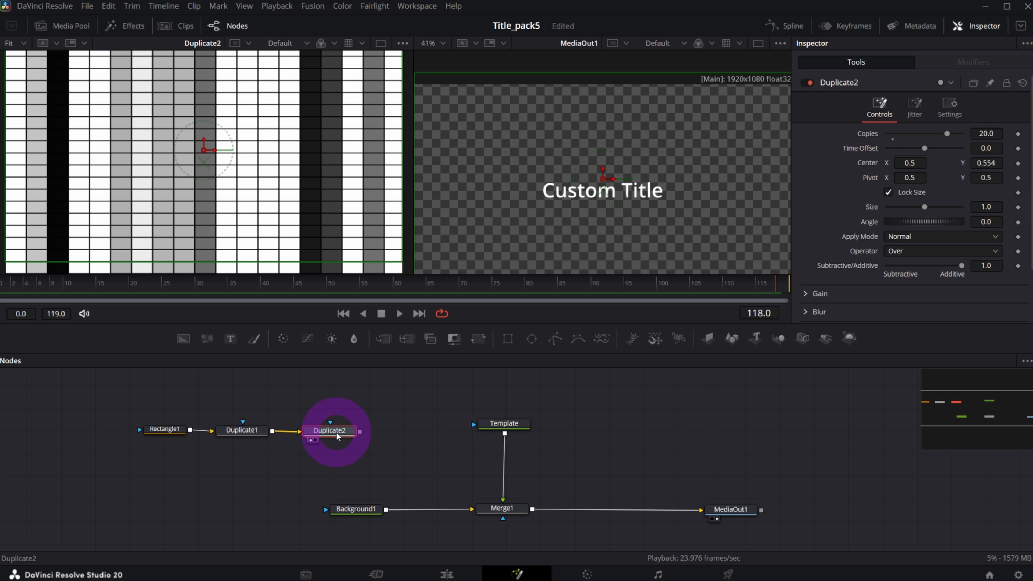
{"action": "left_click", "coordinate": [914, 108]}
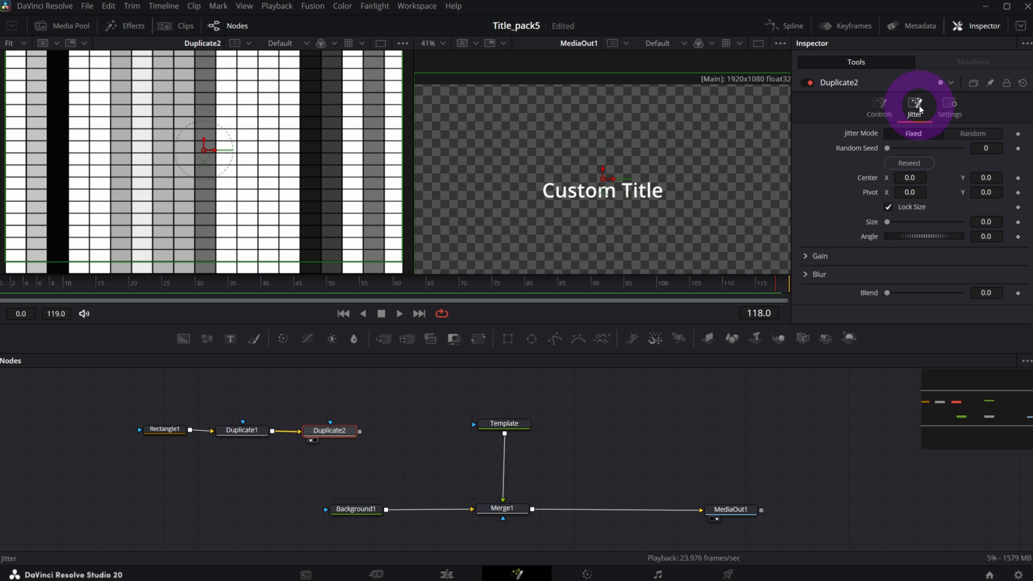
{"action": "left_click", "coordinate": [972, 134]}
{"action": "left_click", "coordinate": [998, 147]}
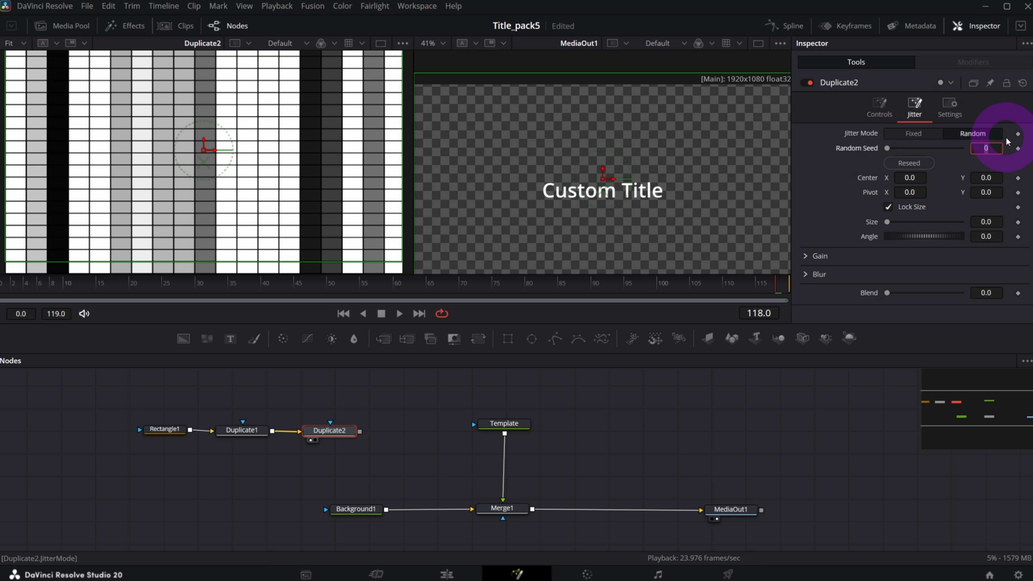
{"action": "key", "text": "Tab"}
{"action": "left_click", "coordinate": [888, 294]}
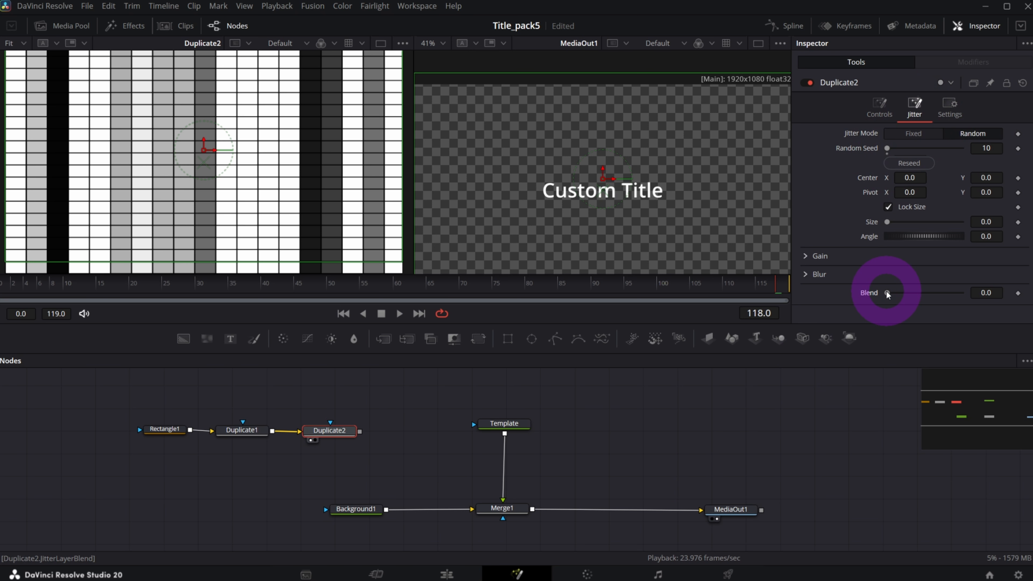
{"action": "left_click_drag", "start_coordinate": [887, 295], "coordinate": [961, 293]}
{"action": "left_click", "coordinate": [399, 314]}
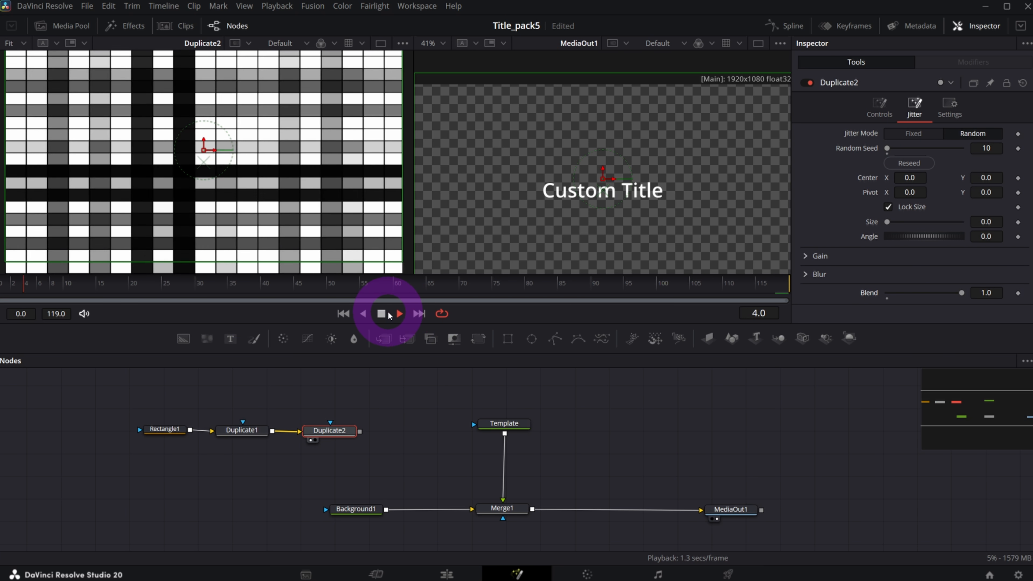
{"action": "left_click", "coordinate": [40, 284]}
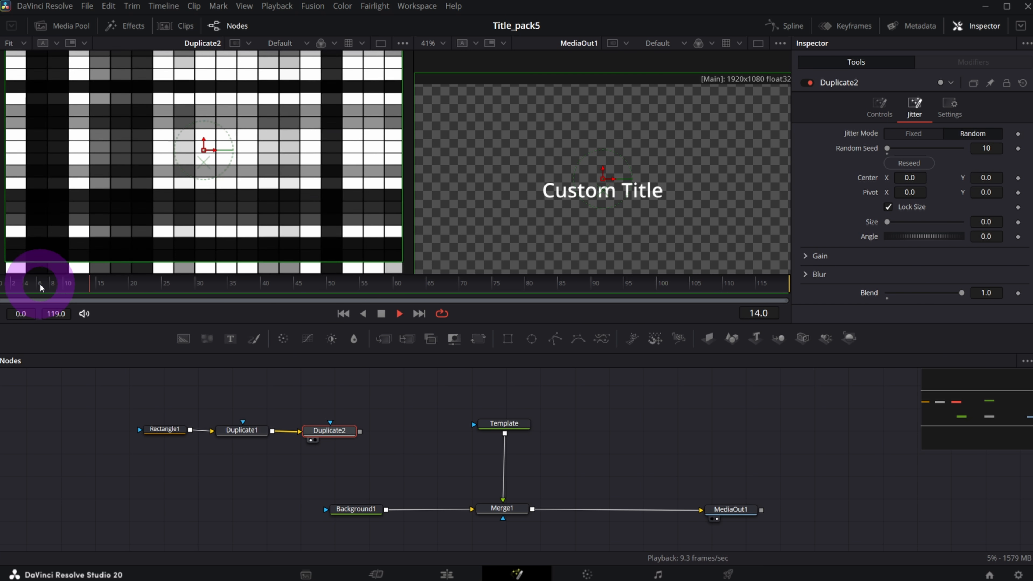
{"action": "left_click_drag", "start_coordinate": [495, 424], "coordinate": [492, 405]}
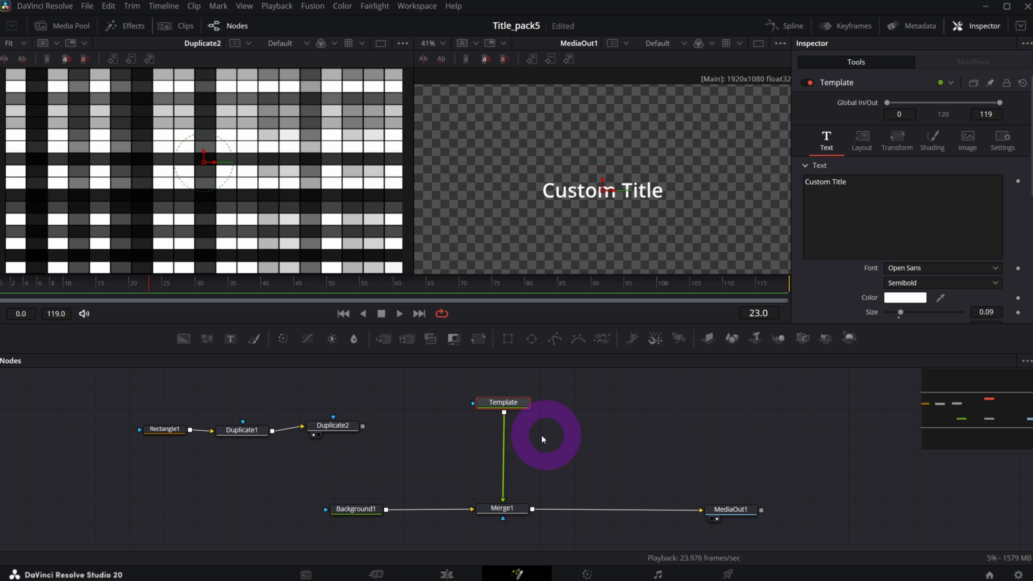
Replace the Custom Title text with 'TITLE GLITCH'.
{"action": "left_click", "coordinate": [689, 139]}
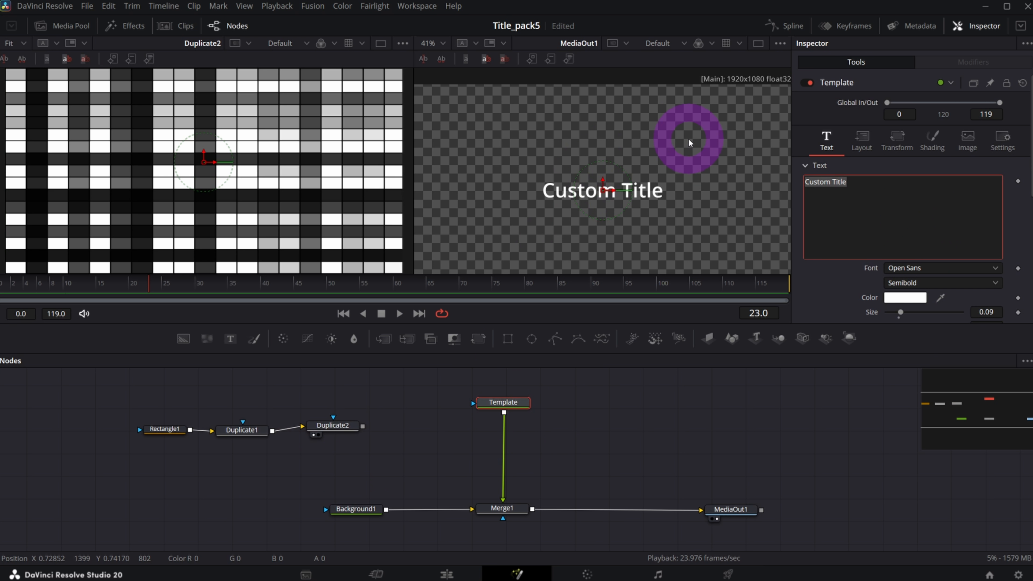
{"action": "key", "text": "BackSpace"}
{"action": "type", "text": "TIL"}
{"action": "key", "text": "BackSpace"}
{"action": "type", "text": "TLE ANIMATION"}
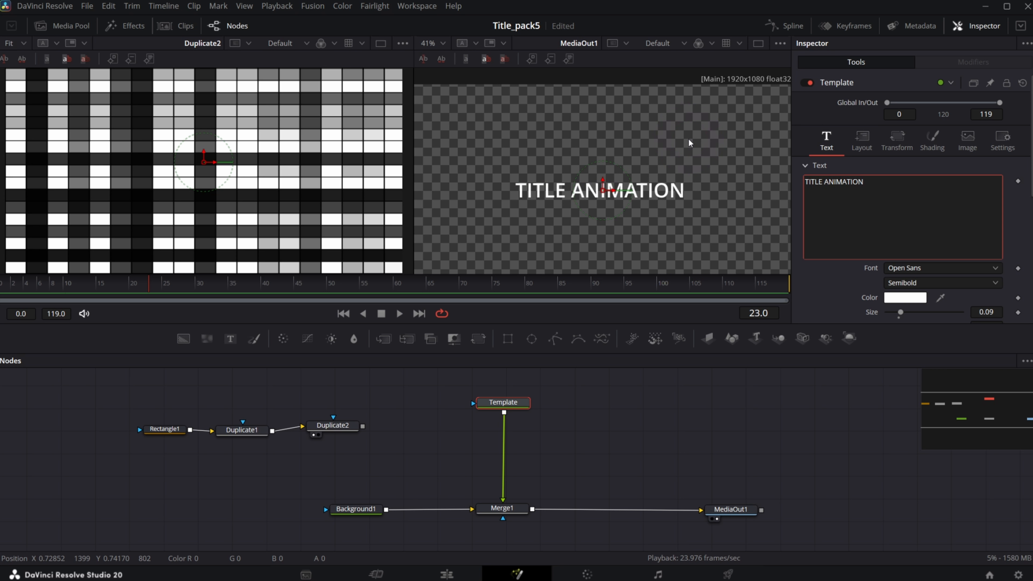
{"action": "key", "text": "ctrl+a"}
{"action": "key", "text": "BackSpace"}
{"action": "type", "text": "TITLE"}
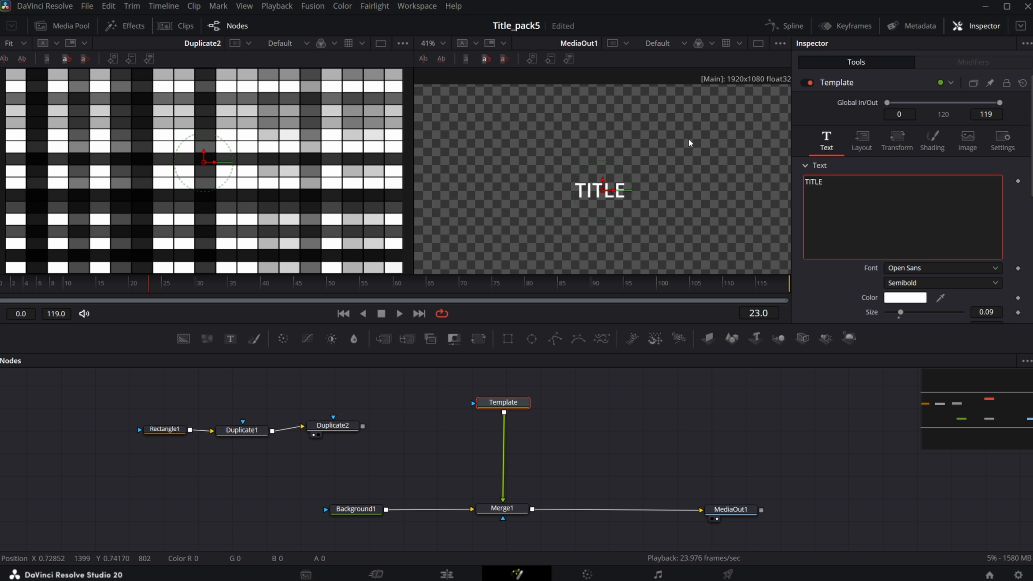
{"action": "type", "text": " GLITCH"}
{"action": "left_click", "coordinate": [925, 300]}
Make the title Open Sans Extrabold with size 0.1515 and tracking 1.06.
{"action": "left_click", "coordinate": [923, 282]}
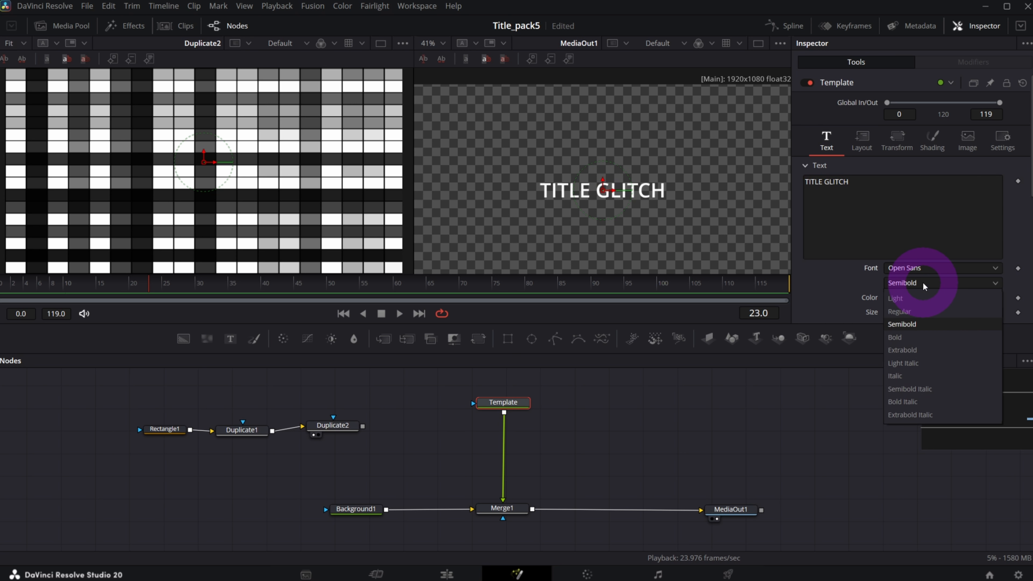
{"action": "left_click", "coordinate": [926, 352]}
{"action": "left_click_drag", "start_coordinate": [987, 311], "coordinate": [1009, 311]}
{"action": "scroll", "coordinate": [987, 277], "scroll_direction": "down", "scroll_amount": 2}
{"action": "left_click_drag", "start_coordinate": [988, 256], "coordinate": [993, 255]}
{"action": "scroll", "coordinate": [612, 235], "scroll_direction": "down", "scroll_amount": 1}
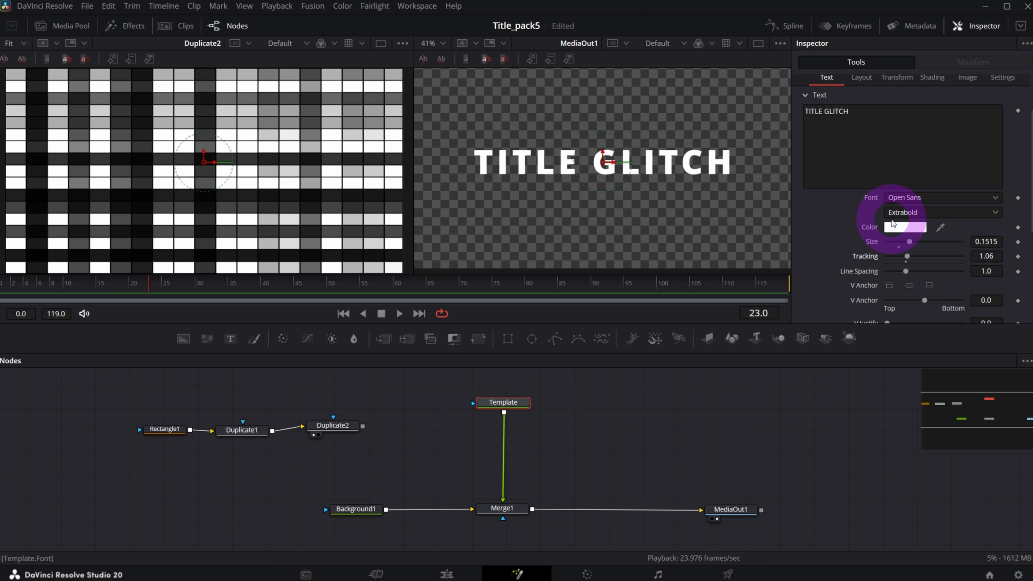
Colour the title text cyan (#55ffff).
{"action": "left_click", "coordinate": [904, 227]}
{"action": "left_click", "coordinate": [477, 270]}
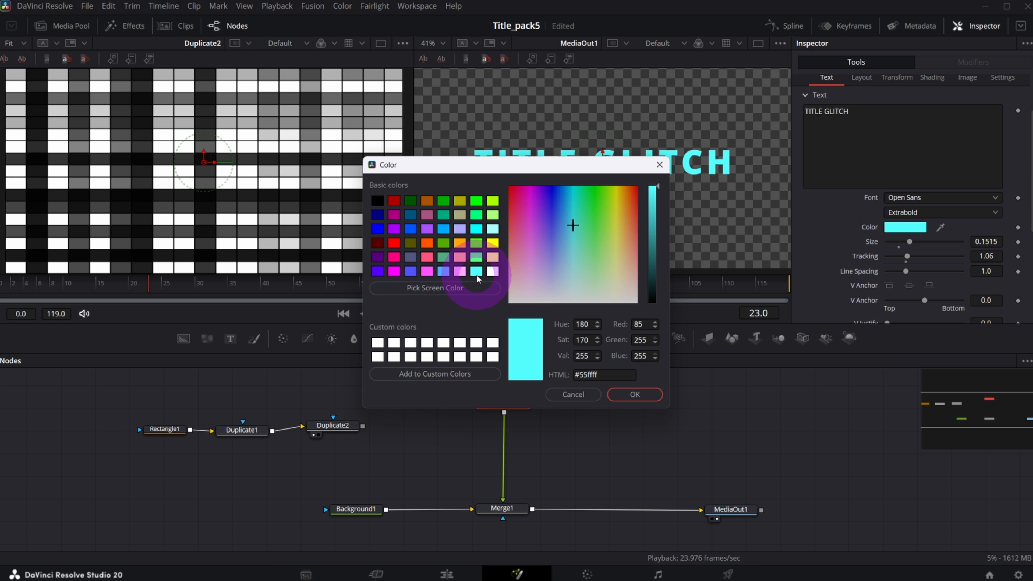
{"action": "left_click", "coordinate": [635, 394]}
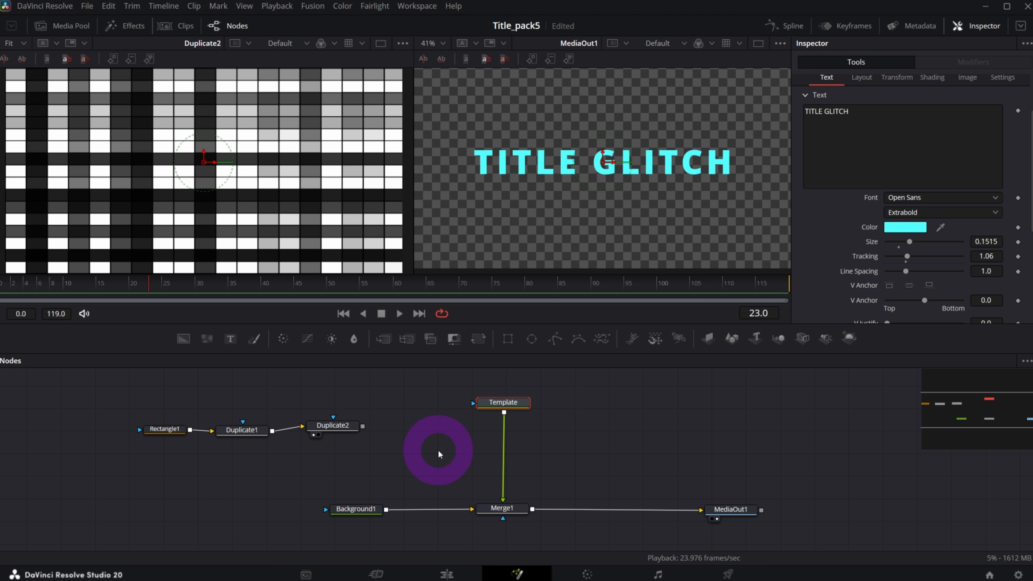
Mask the Template title with Duplicate2's grid and check the flicker at frame 80.
{"action": "left_click_drag", "start_coordinate": [331, 423], "coordinate": [325, 427]}
{"action": "left_click_drag", "start_coordinate": [143, 393], "coordinate": [474, 403]}
{"action": "left_click", "coordinate": [490, 400]}
{"action": "left_click", "coordinate": [400, 313]}
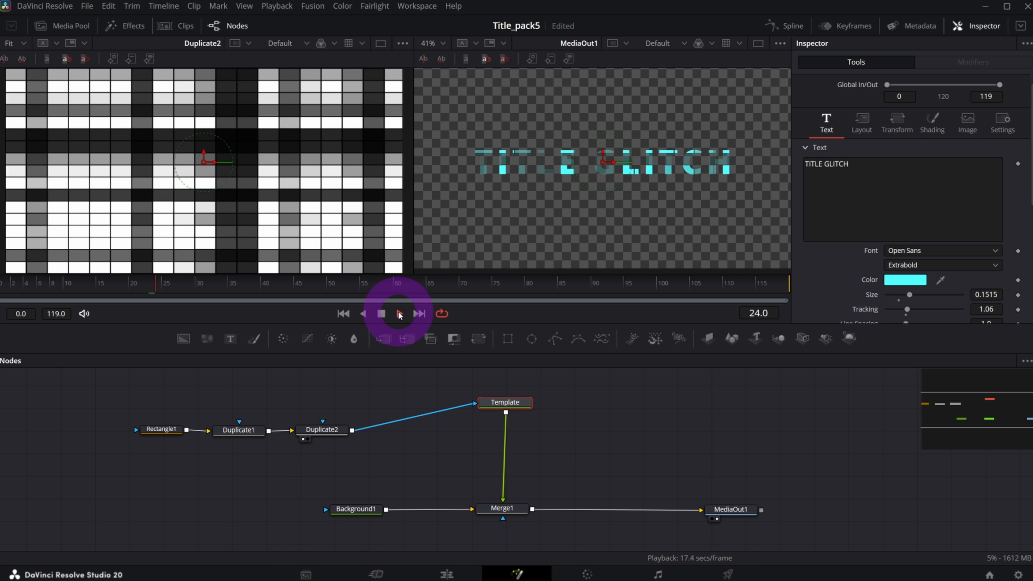
{"action": "left_click", "coordinate": [381, 314]}
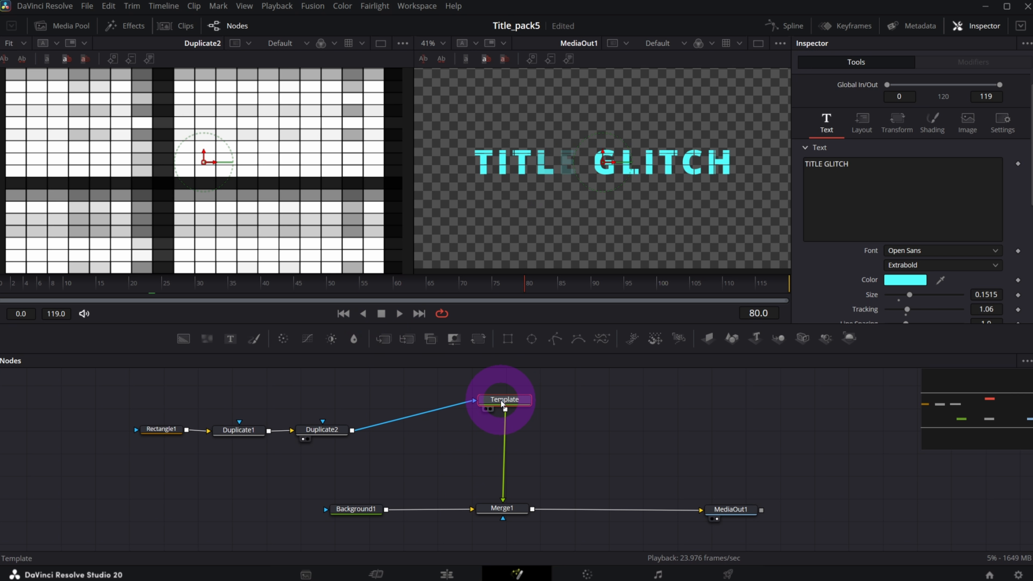
{"action": "left_click_drag", "start_coordinate": [505, 401], "coordinate": [511, 406]}
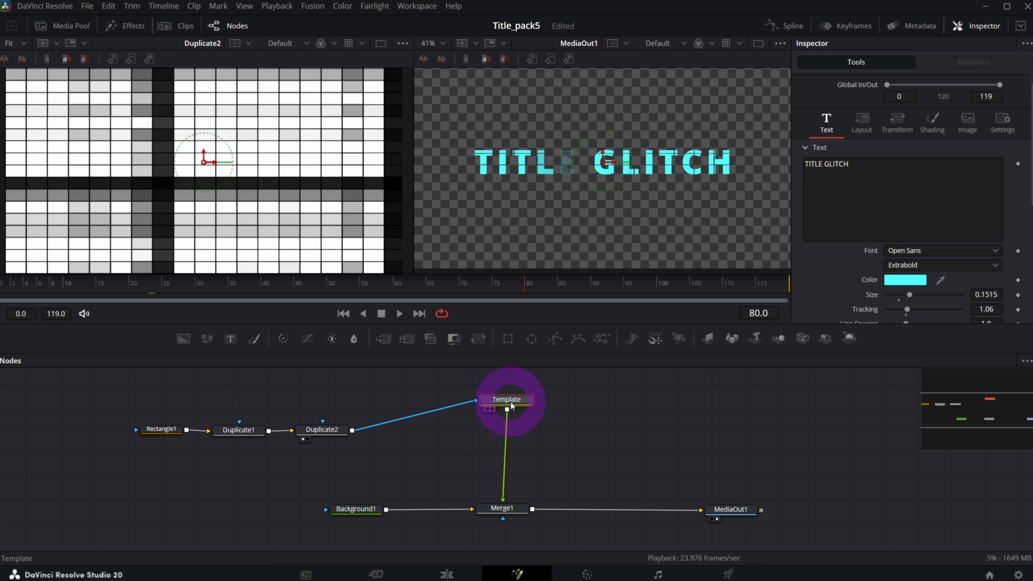
{"action": "left_click", "coordinate": [694, 422]}
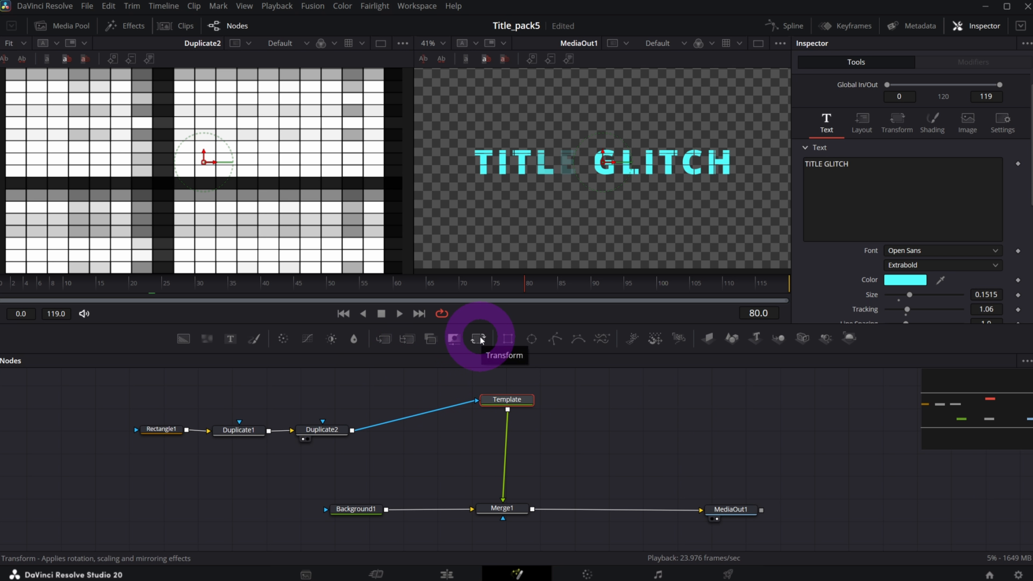
Insert Transform1 between Template and Merge1 at size 3.16, masked by Duplicate2's grid.
{"action": "left_click_drag", "start_coordinate": [481, 339], "coordinate": [522, 435]}
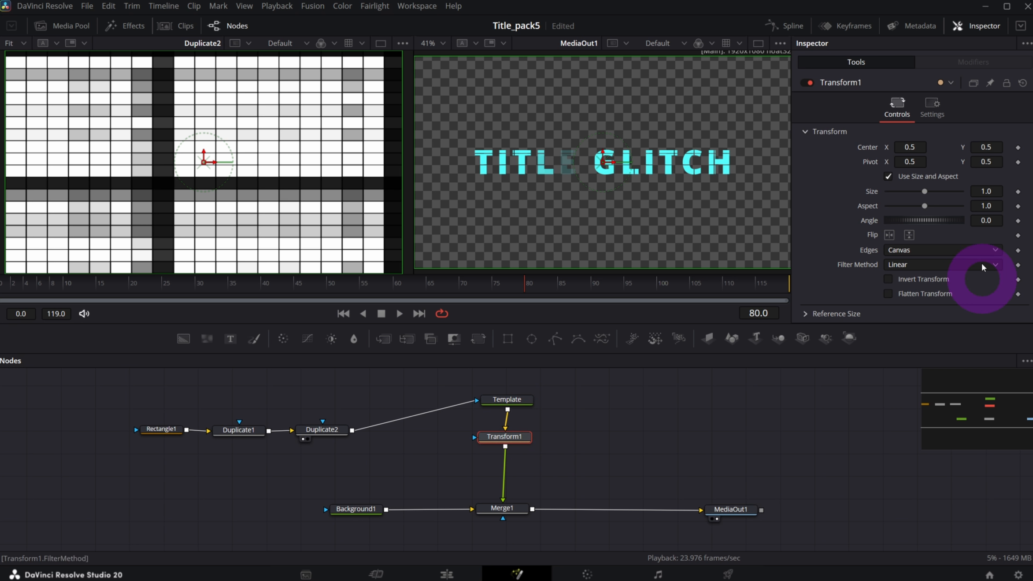
{"action": "left_click_drag", "start_coordinate": [926, 194], "coordinate": [944, 203]}
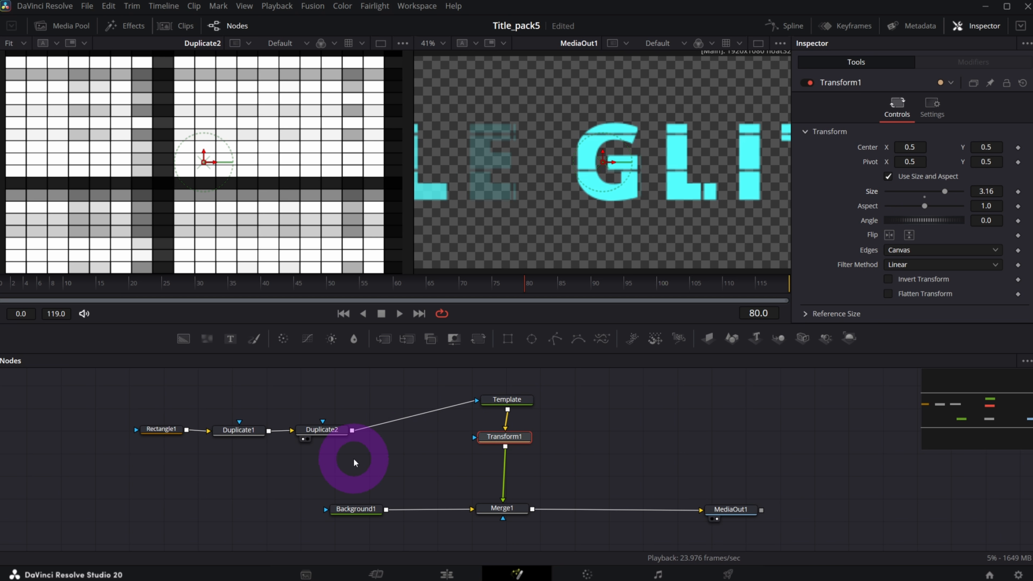
{"action": "left_click_drag", "start_coordinate": [352, 439], "coordinate": [480, 441]}
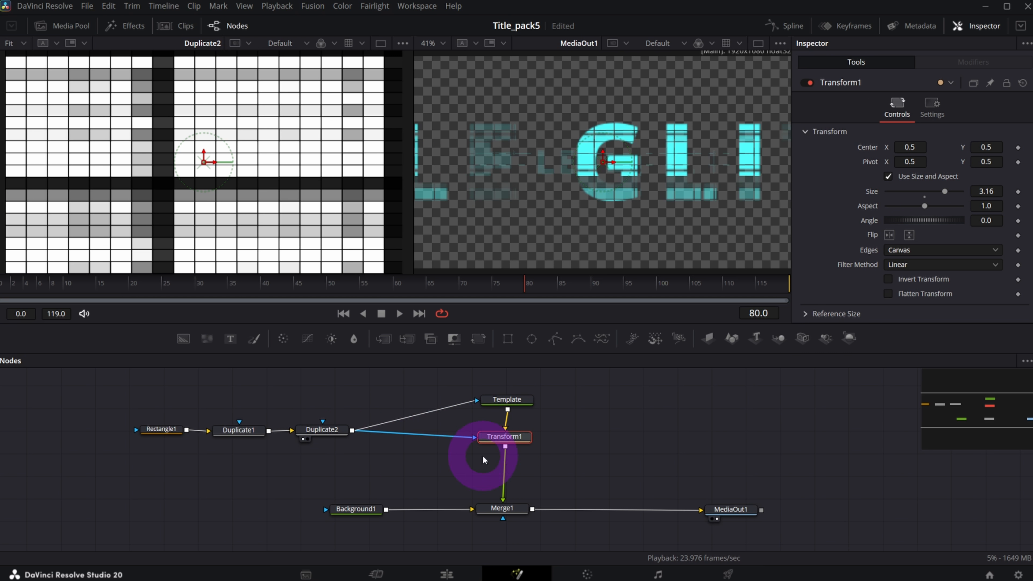
Preview both glitch layers in playback and align Transform1 above Merge1.
{"action": "left_click", "coordinate": [399, 313]}
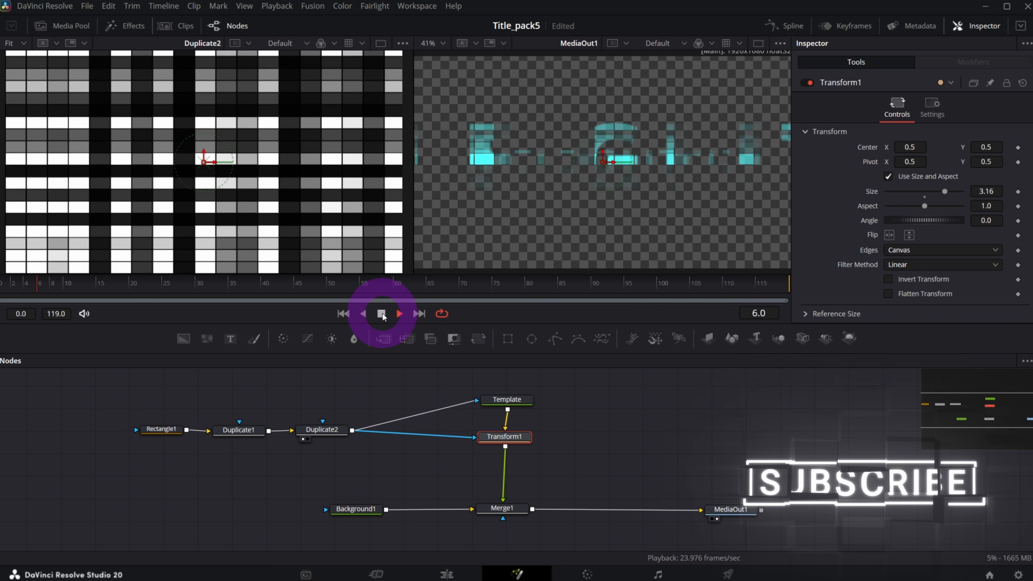
{"action": "left_click", "coordinate": [524, 490]}
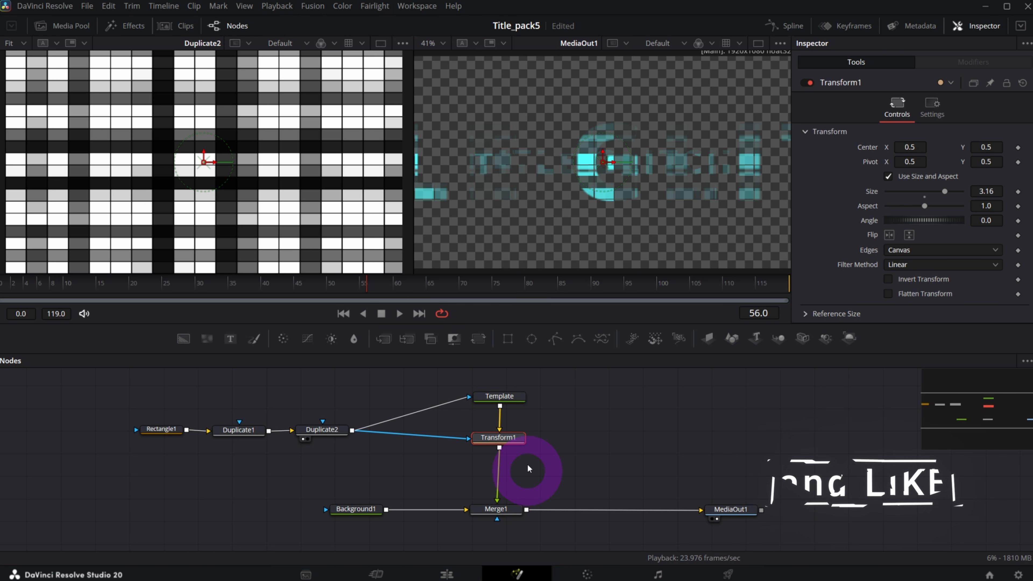
{"action": "left_click", "coordinate": [508, 441]}
{"action": "left_click_drag", "start_coordinate": [506, 438], "coordinate": [503, 437]}
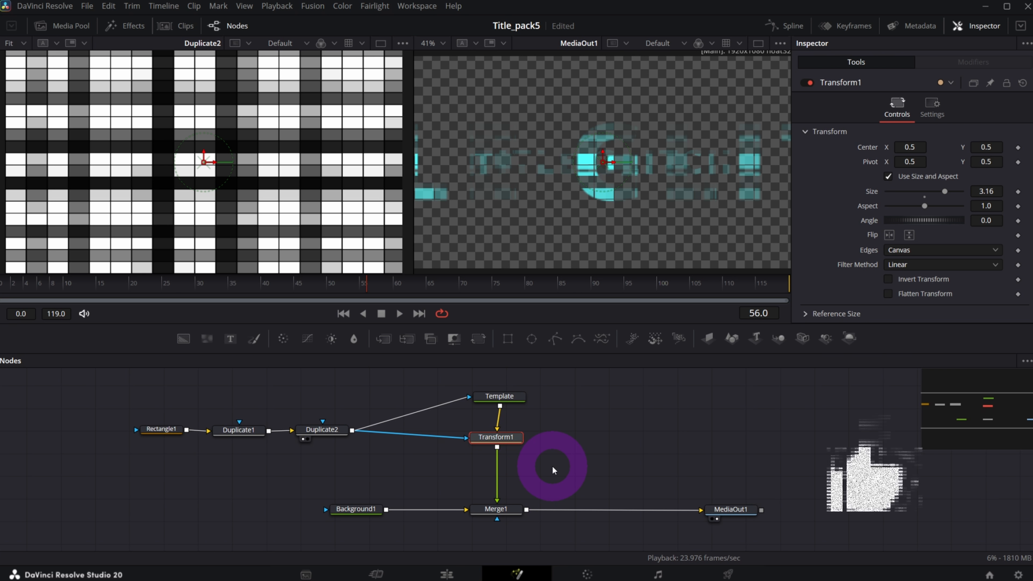
Add an Edge Detect node after Transform1 via the EDGE tool search.
{"action": "key", "text": "shift+space"}
{"action": "type", "text": "EDGE"}
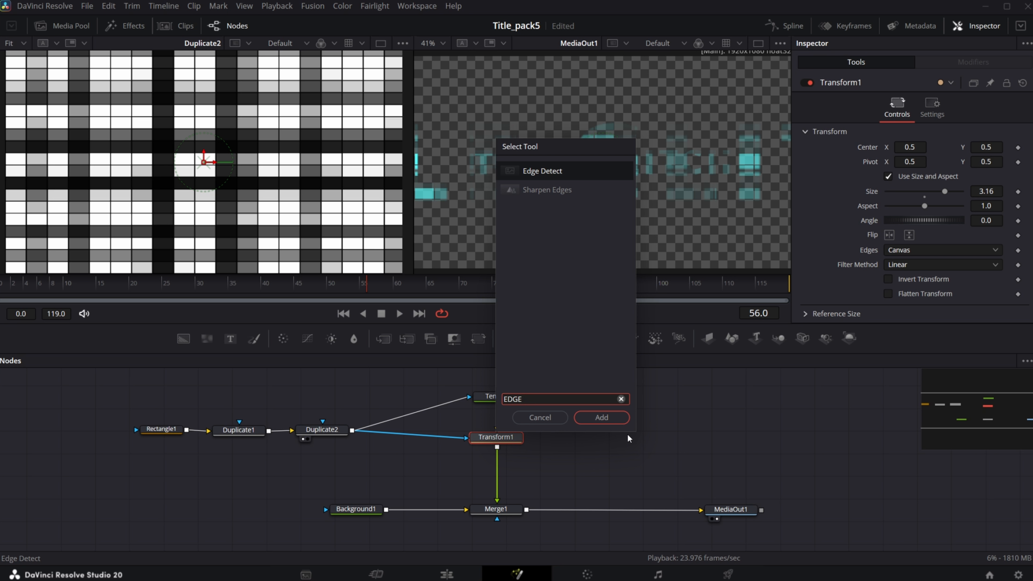
{"action": "key", "text": "Return"}
{"action": "left_click", "coordinate": [550, 462]}
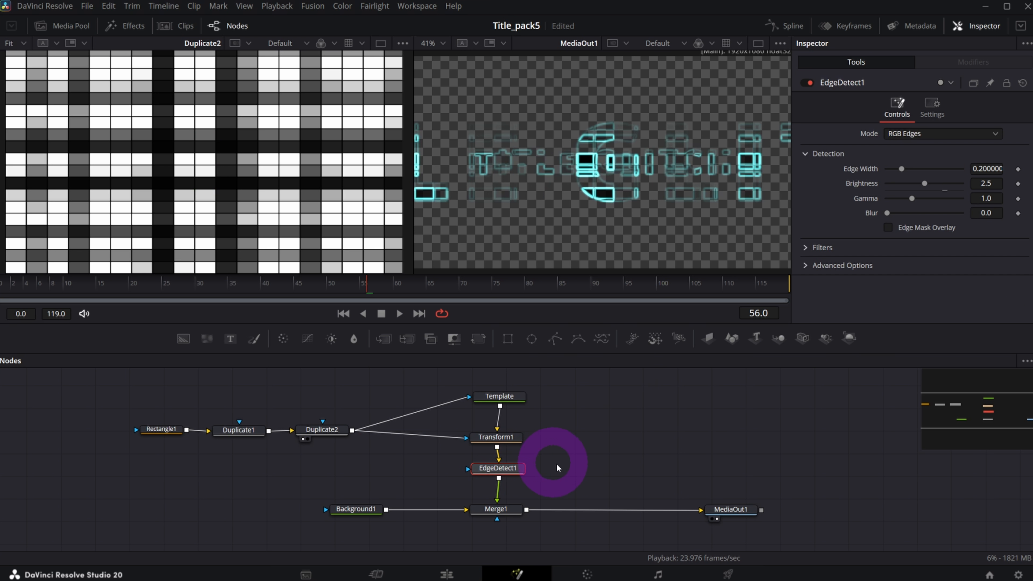
Turn on Edge Mask Overlay, set Edge Width to 0.0, and select Duplicate2.
{"action": "left_click", "coordinate": [888, 227]}
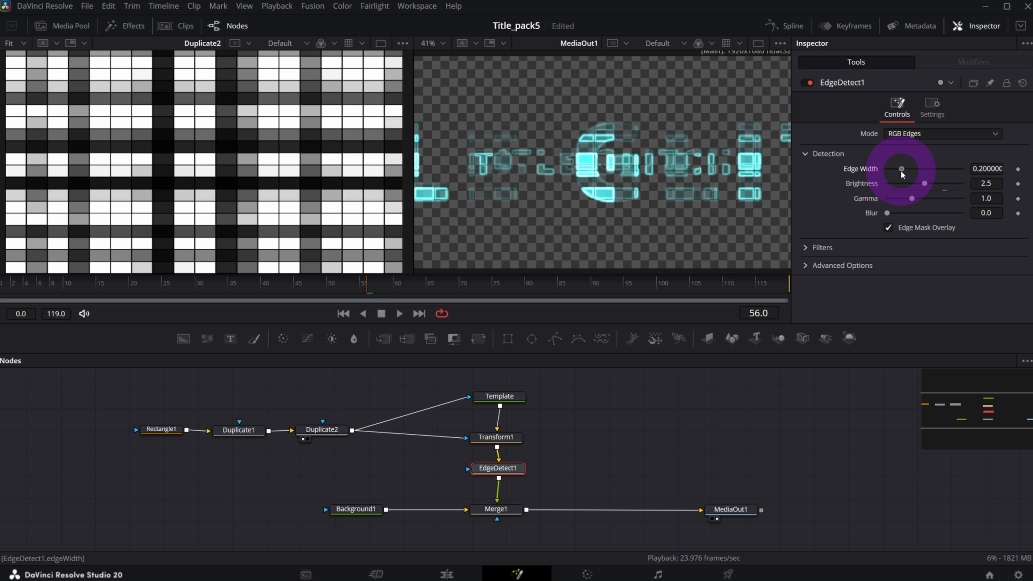
{"action": "left_click_drag", "start_coordinate": [901, 170], "coordinate": [850, 173]}
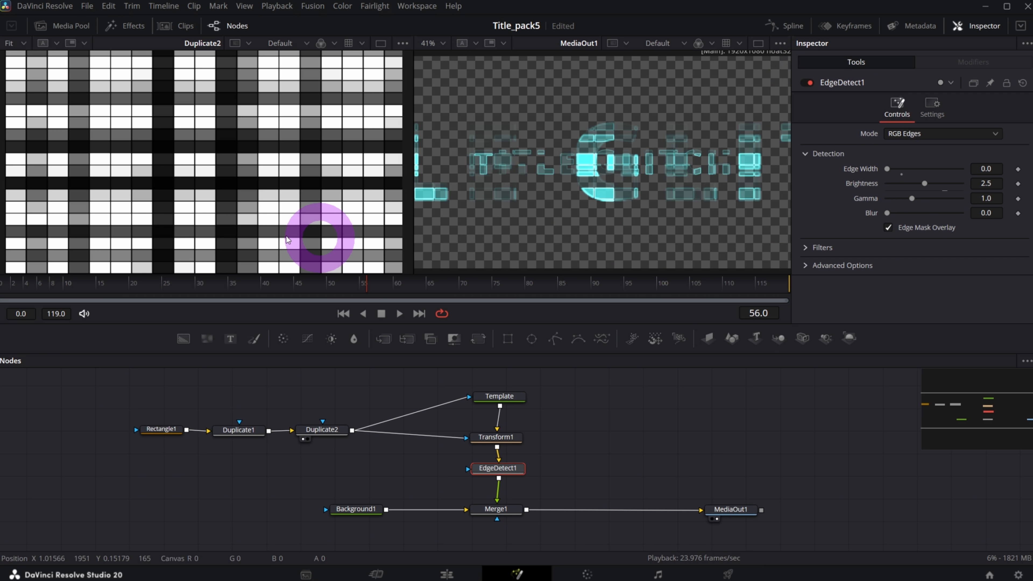
{"action": "left_click", "coordinate": [316, 433]}
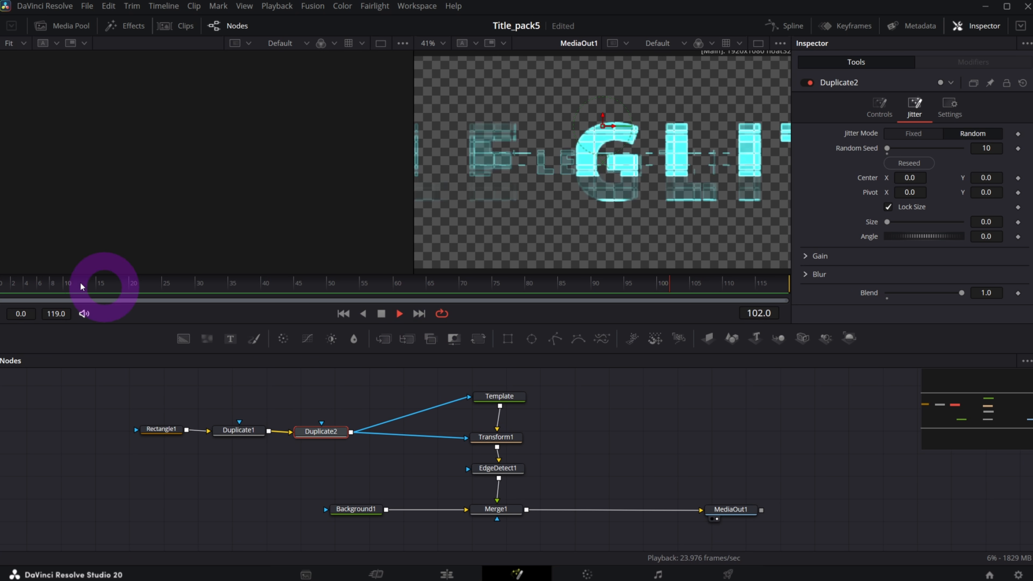
Stop at frame 16, select the Template text node, and move to frame 10.
{"action": "left_click", "coordinate": [102, 285]}
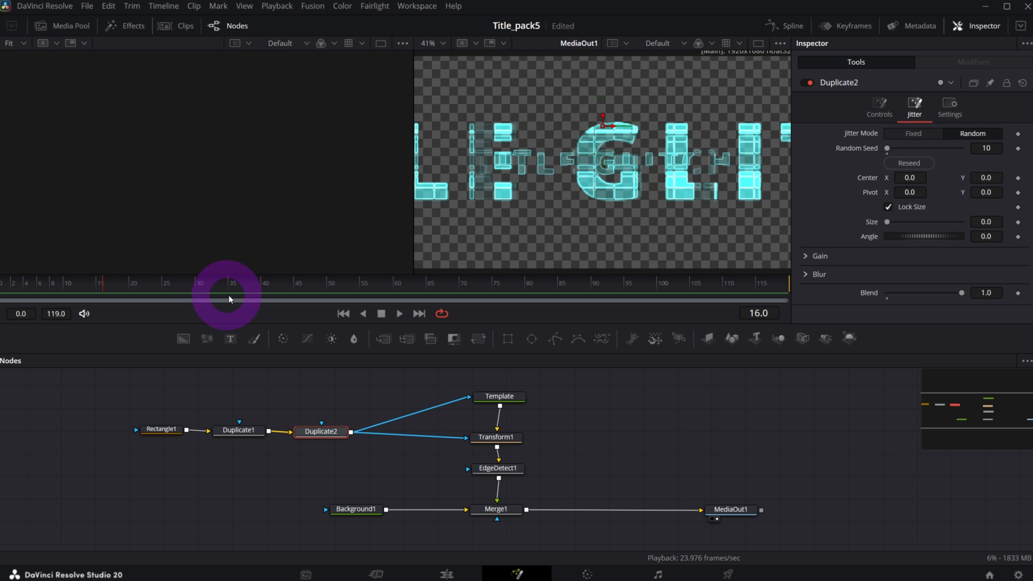
{"action": "left_click", "coordinate": [510, 400]}
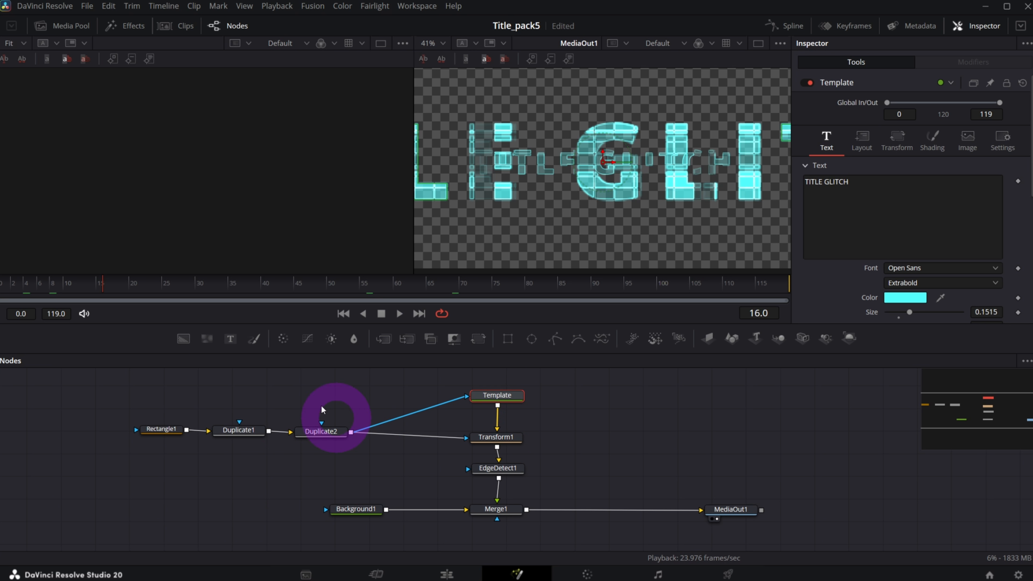
{"action": "left_click", "coordinate": [67, 284]}
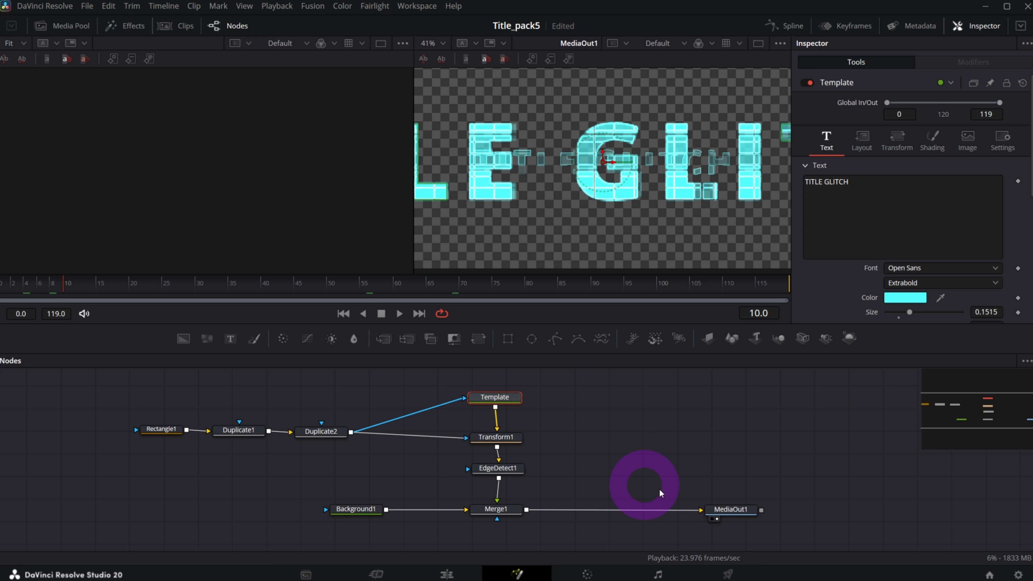
Keyframe Template's Apply Mask Inverted off at frame 10 and on at frame 11.
{"action": "left_click", "coordinate": [1002, 140]}
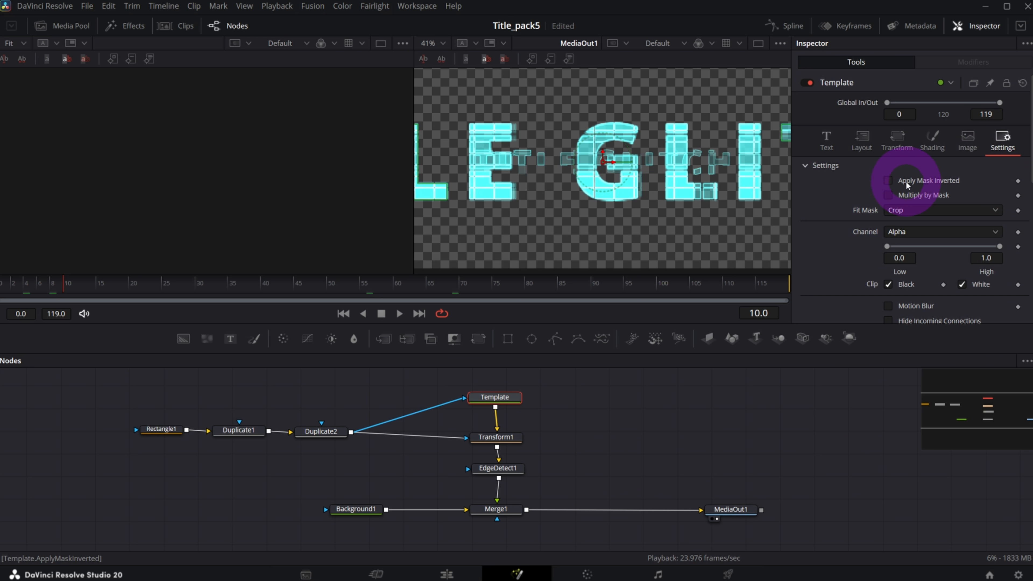
{"action": "left_click", "coordinate": [1017, 182]}
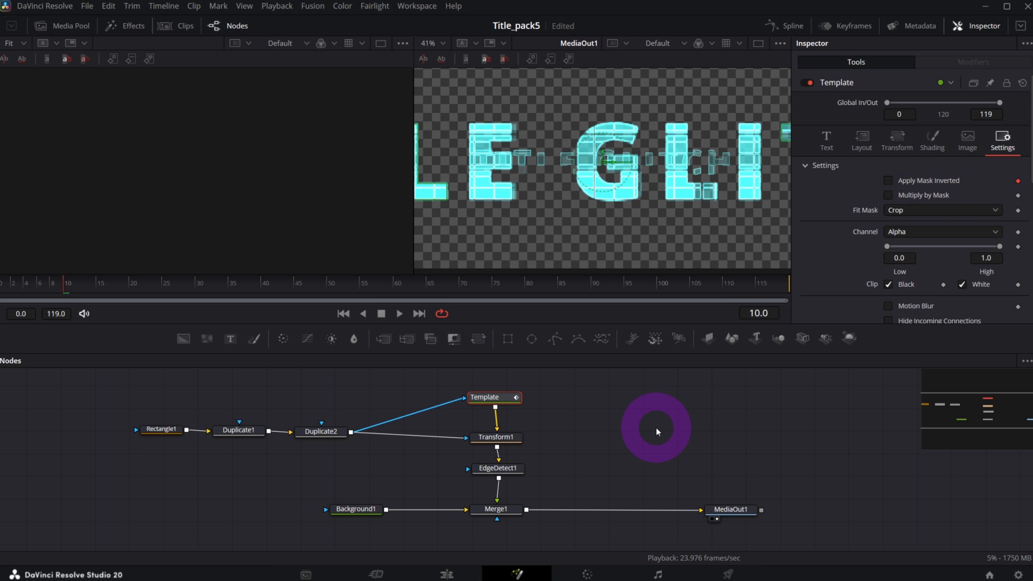
{"action": "key", "text": "Right"}
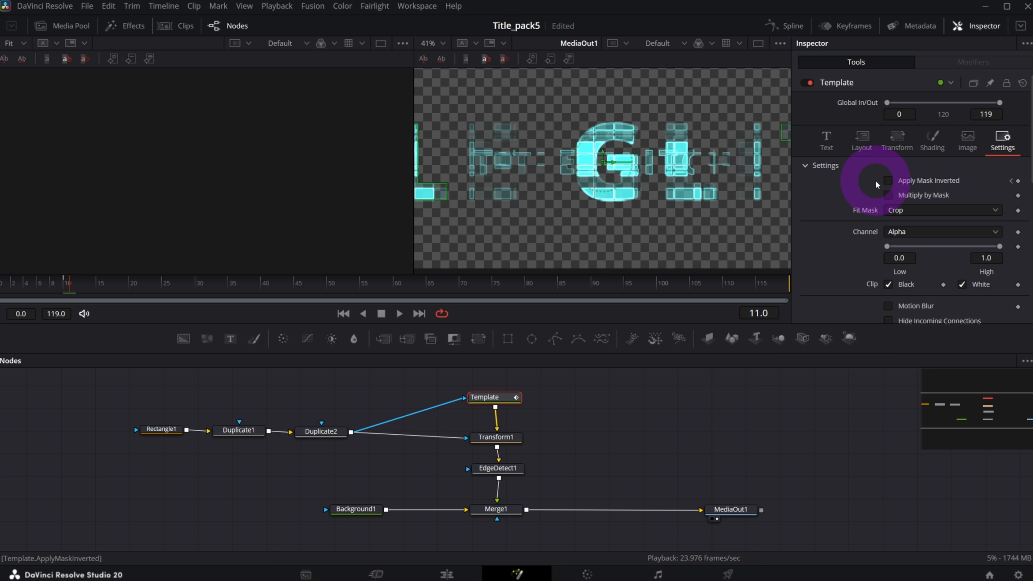
{"action": "left_click", "coordinate": [887, 182]}
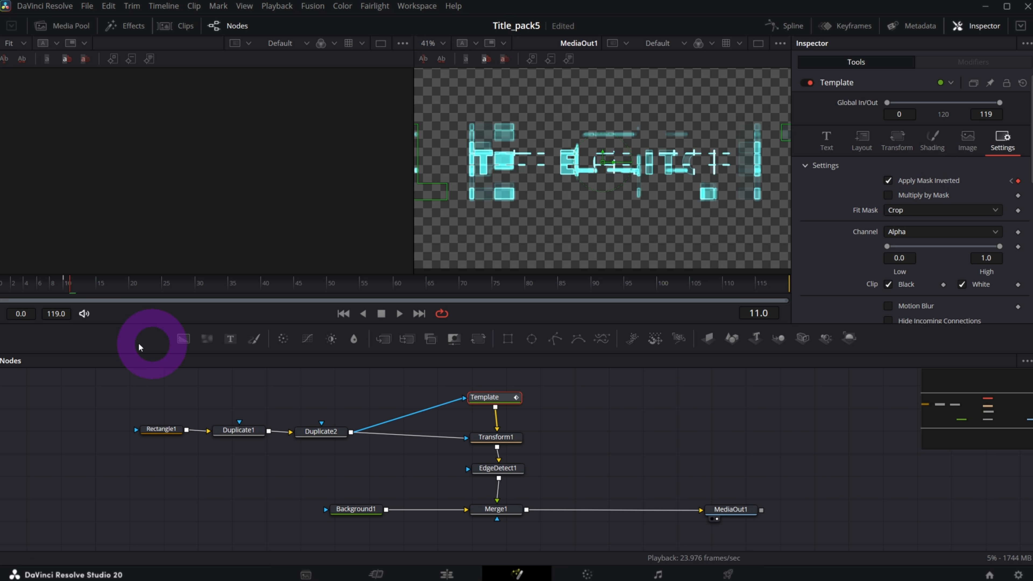
Scrub the opening frames, checking frames 10 and 16 for the mask switch.
{"action": "left_click_drag", "start_coordinate": [12, 285], "coordinate": [72, 285]}
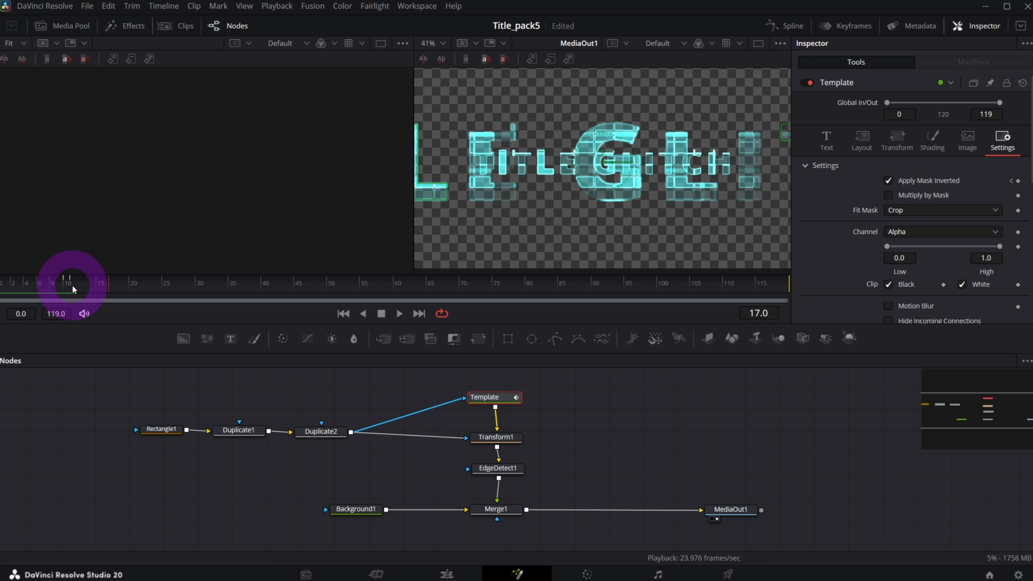
{"action": "left_click", "coordinate": [68, 286]}
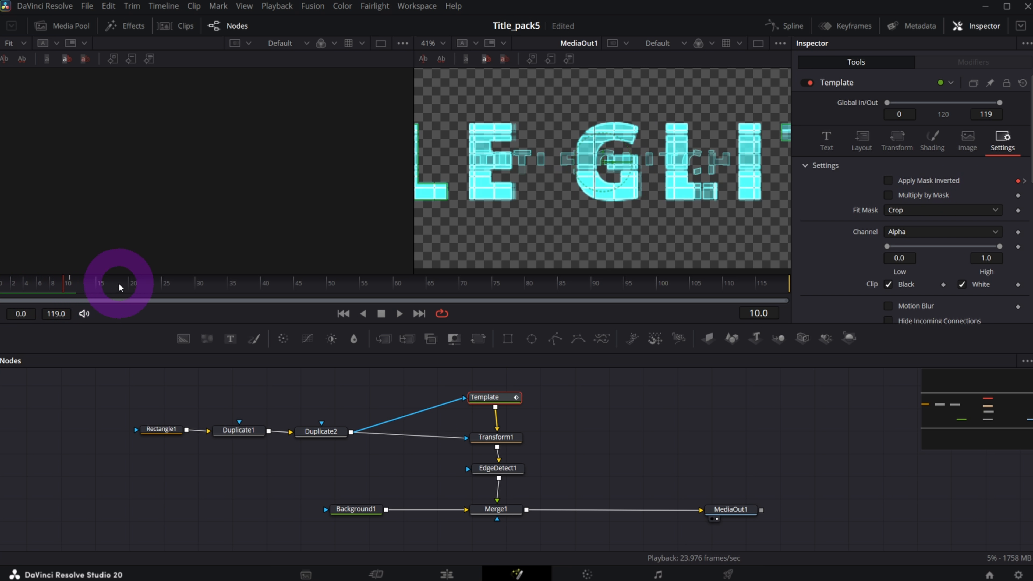
{"action": "left_click", "coordinate": [104, 290]}
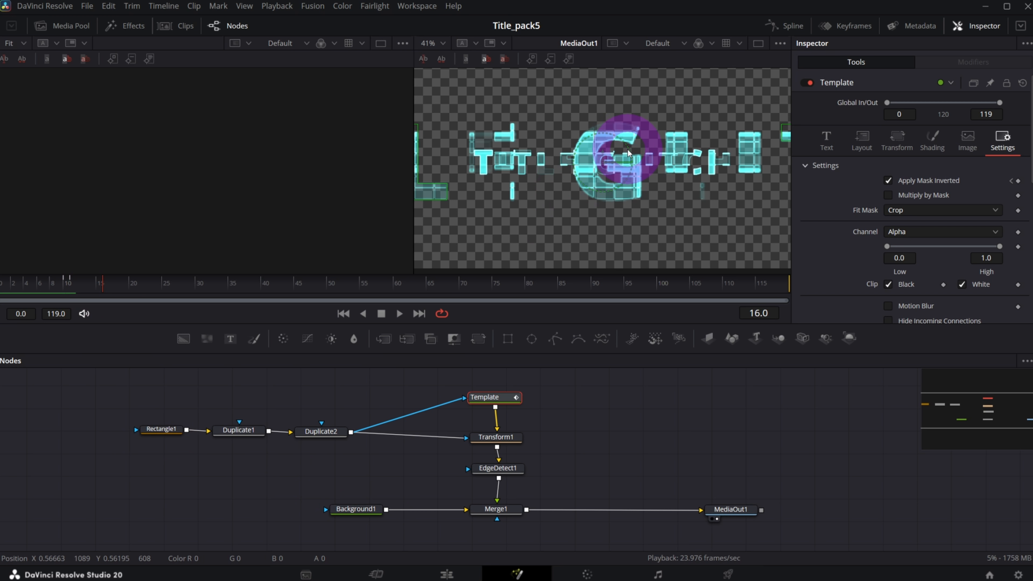
Keyframe Rectangle1's Level at 1.0 on frame 15 and 0 on frame 16.
{"action": "left_click", "coordinate": [162, 432]}
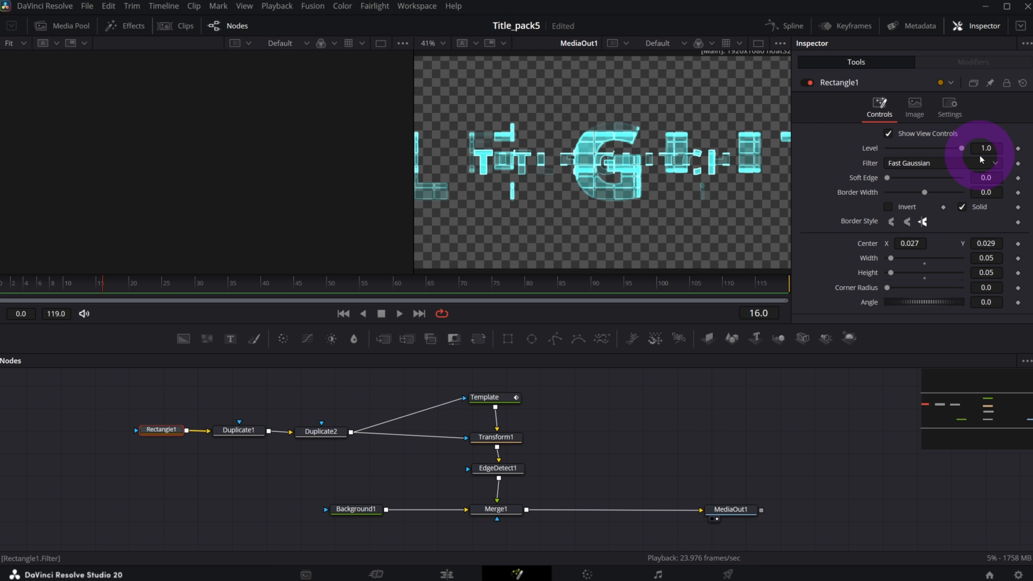
{"action": "right_click", "coordinate": [98, 288]}
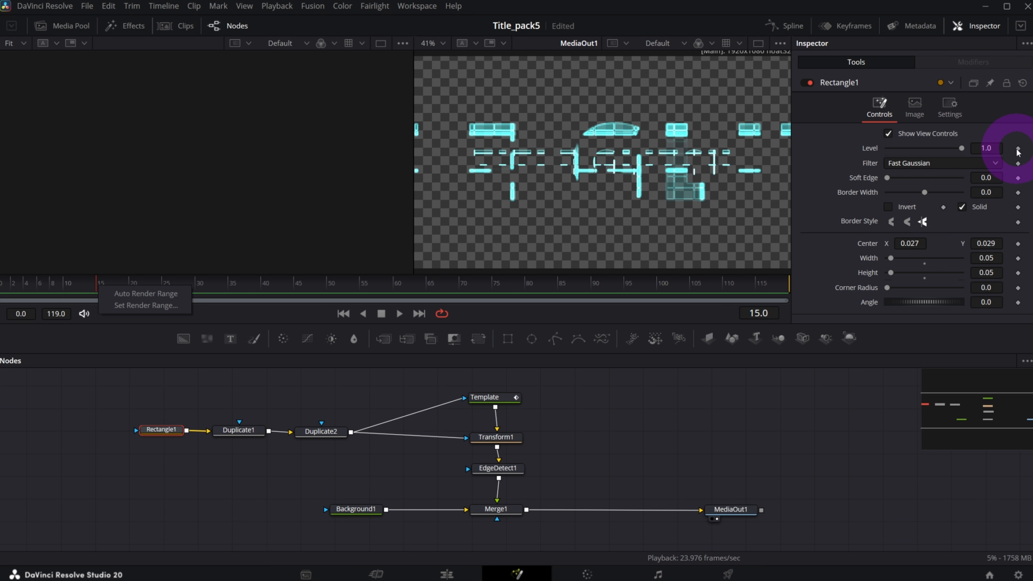
{"action": "left_click", "coordinate": [1018, 149]}
{"action": "left_click", "coordinate": [106, 287]}
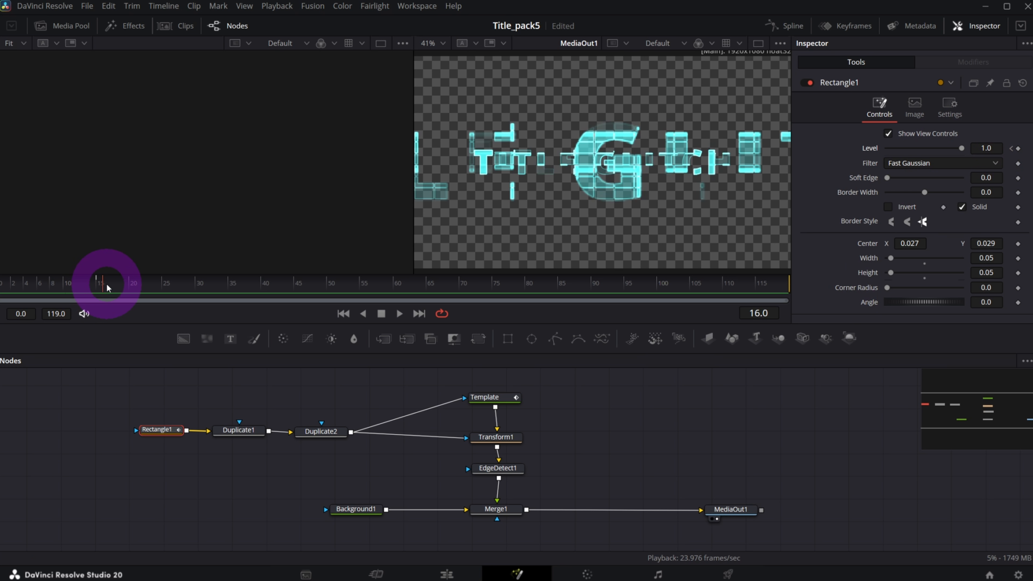
{"action": "left_click_drag", "start_coordinate": [969, 150], "coordinate": [770, 224]}
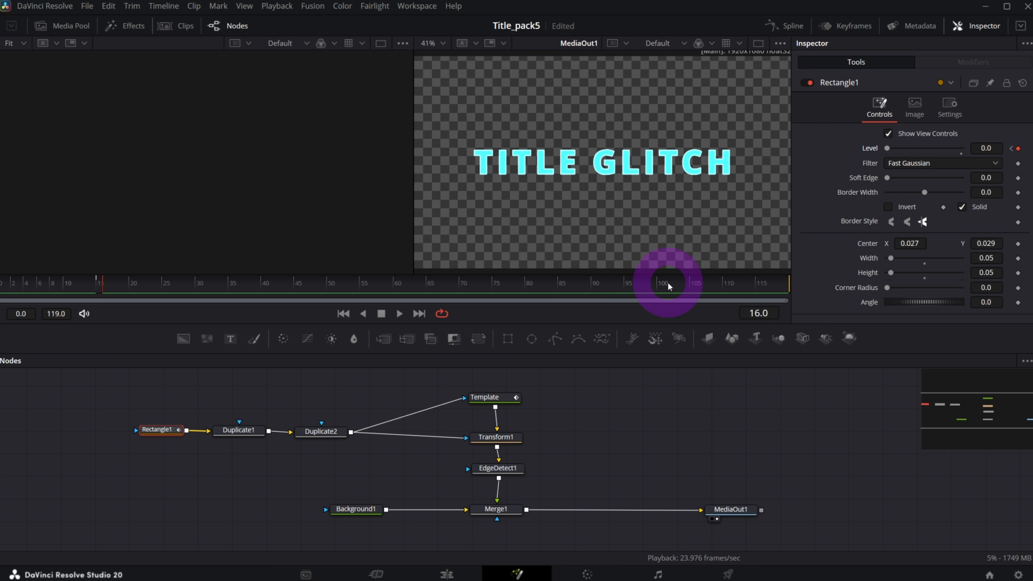
Play back from the start to check the glitch, then select and nudge EdgeDetect1 at frame 15.
{"action": "left_click", "coordinate": [13, 287]}
{"action": "key", "text": "space"}
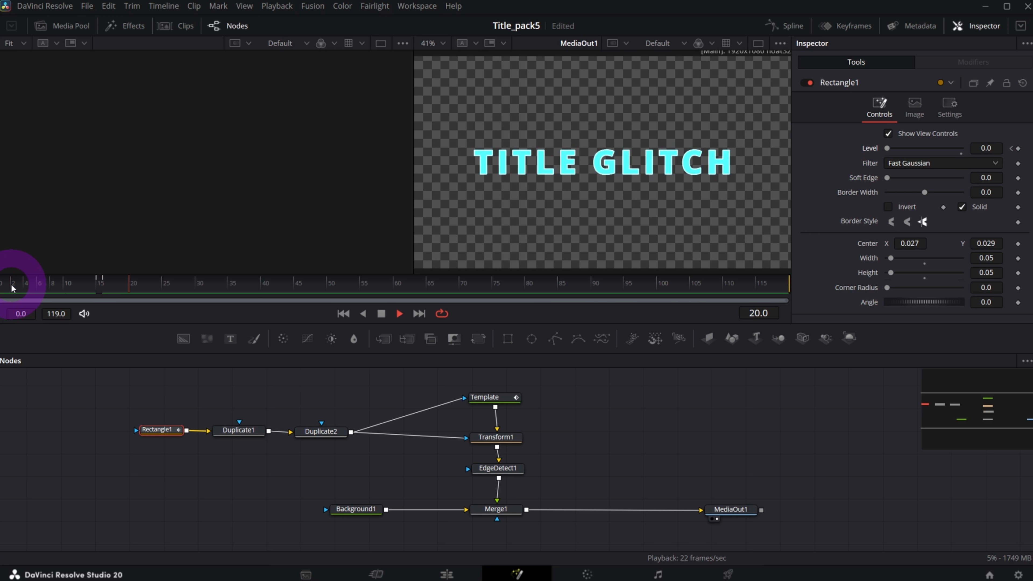
{"action": "left_click", "coordinate": [371, 313]}
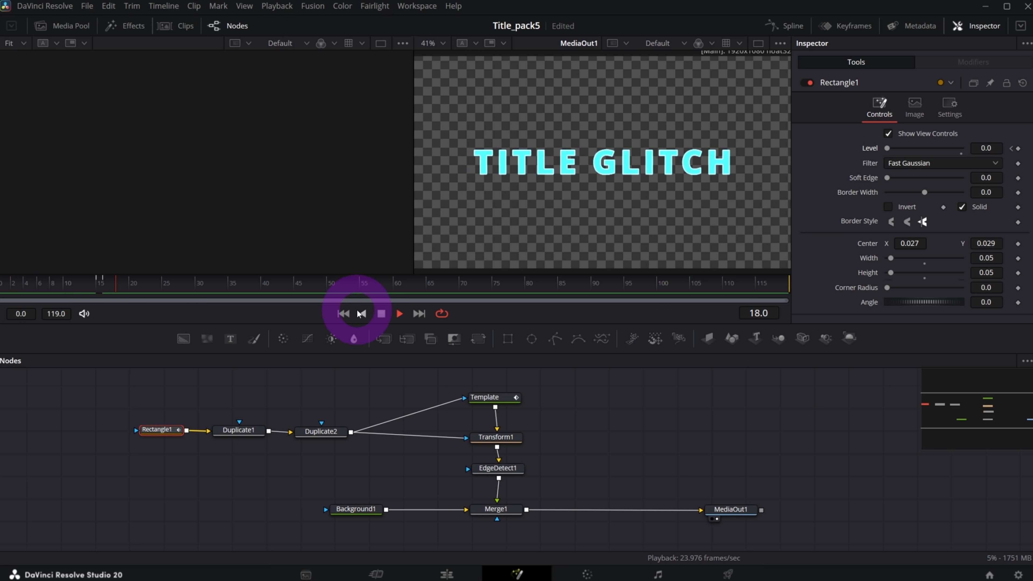
{"action": "left_click", "coordinate": [342, 313]}
{"action": "mouse_move", "coordinate": [81, 282]}
{"action": "left_mouse_down"}
{"action": "mouse_move", "coordinate": [403, 289]}
{"action": "mouse_move", "coordinate": [96, 289]}
{"action": "left_mouse_up"}
{"action": "left_click", "coordinate": [506, 466]}
{"action": "left_click", "coordinate": [503, 468]}
{"action": "left_click_drag", "start_coordinate": [503, 469], "coordinate": [498, 471]}
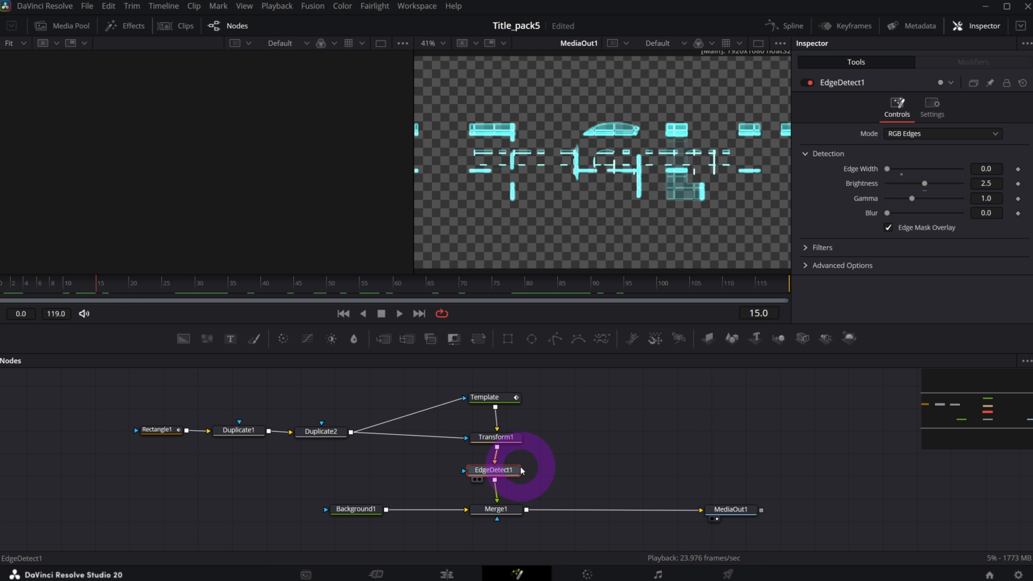
Keyframe EdgeDetect1's Blend at frame 15, then move to frame 16.
{"action": "left_click", "coordinate": [936, 115]}
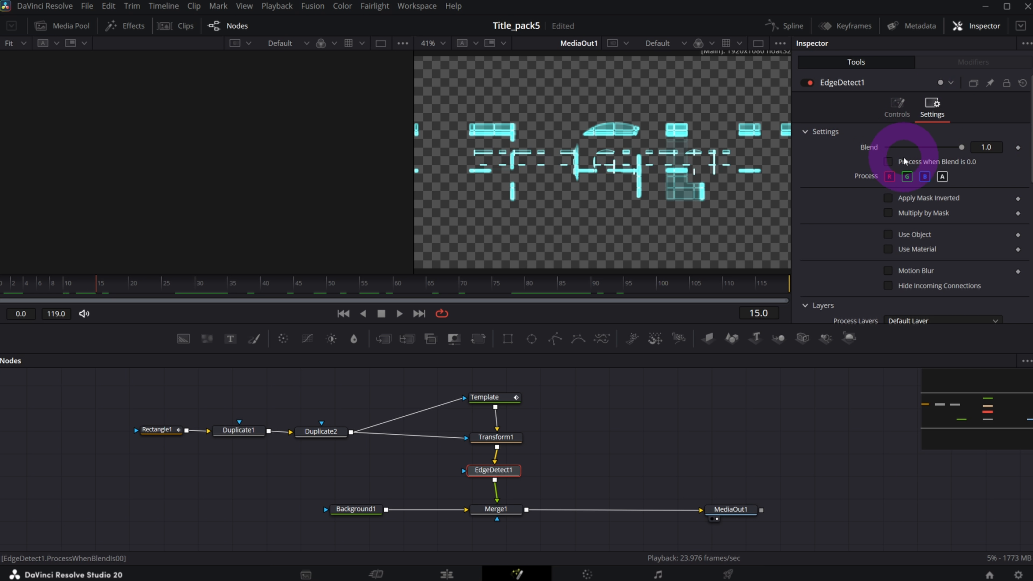
{"action": "left_click", "coordinate": [1018, 148]}
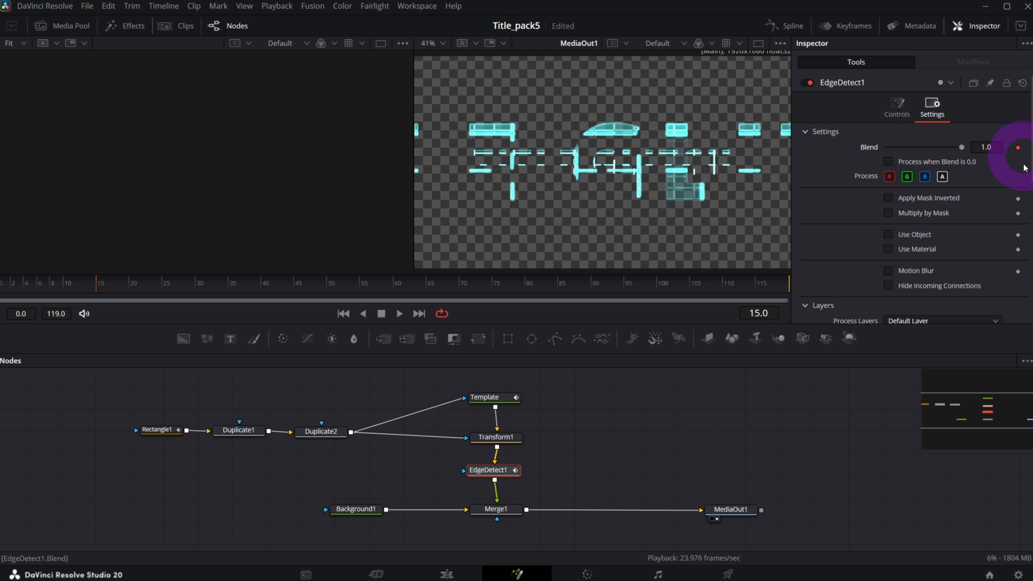
{"action": "left_click", "coordinate": [104, 286]}
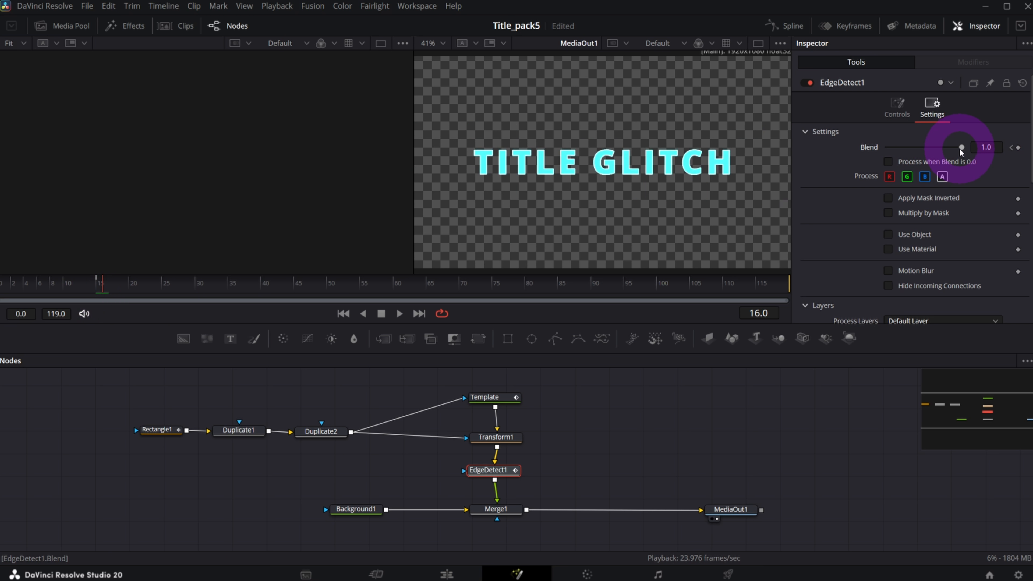
At frame 10, enlarge Transform1's glitch layer to size 1.63.
{"action": "left_click", "coordinate": [63, 285]}
{"action": "left_click", "coordinate": [495, 437]}
{"action": "mouse_move", "coordinate": [921, 191]}
{"action": "left_mouse_down"}
{"action": "mouse_move", "coordinate": [958, 196]}
{"action": "mouse_move", "coordinate": [926, 191]}
{"action": "left_mouse_up"}
Replay the animation from the start, then stop with EdgeDetect1 selected.
{"action": "left_click", "coordinate": [12, 286]}
{"action": "key", "text": "space"}
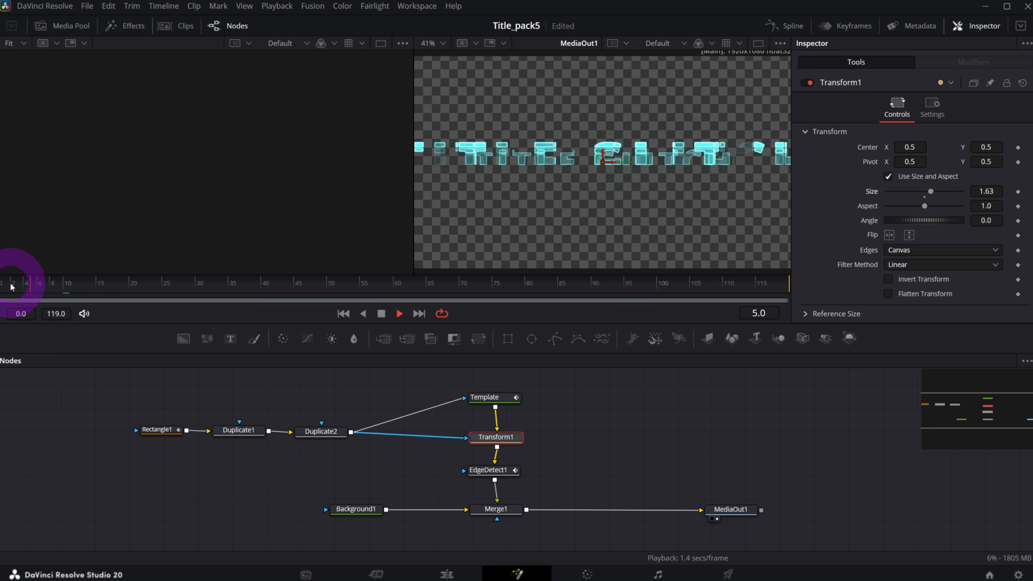
{"action": "left_click", "coordinate": [11, 286]}
{"action": "left_click", "coordinate": [12, 285]}
{"action": "left_click", "coordinate": [343, 313]}
{"action": "left_click", "coordinate": [344, 314]}
{"action": "left_click", "coordinate": [490, 470]}
{"action": "key", "text": "space"}
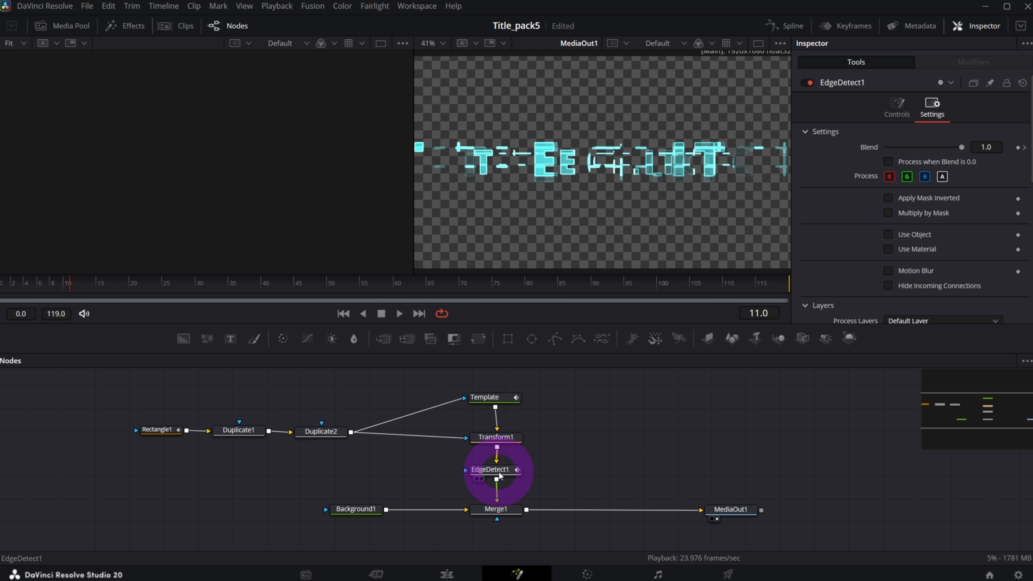
{"action": "scroll", "coordinate": [565, 185], "scroll_direction": "up", "scroll_amount": 3}
Connect Duplicate2's grid to EdgeDetect1's mask, check frames up to 61, and shift MediaOut1 right.
{"action": "left_click_drag", "start_coordinate": [351, 432], "coordinate": [466, 471]}
{"action": "mouse_move", "coordinate": [23, 280]}
{"action": "left_mouse_down"}
{"action": "mouse_move", "coordinate": [87, 289]}
{"action": "mouse_move", "coordinate": [23, 285]}
{"action": "left_mouse_up"}
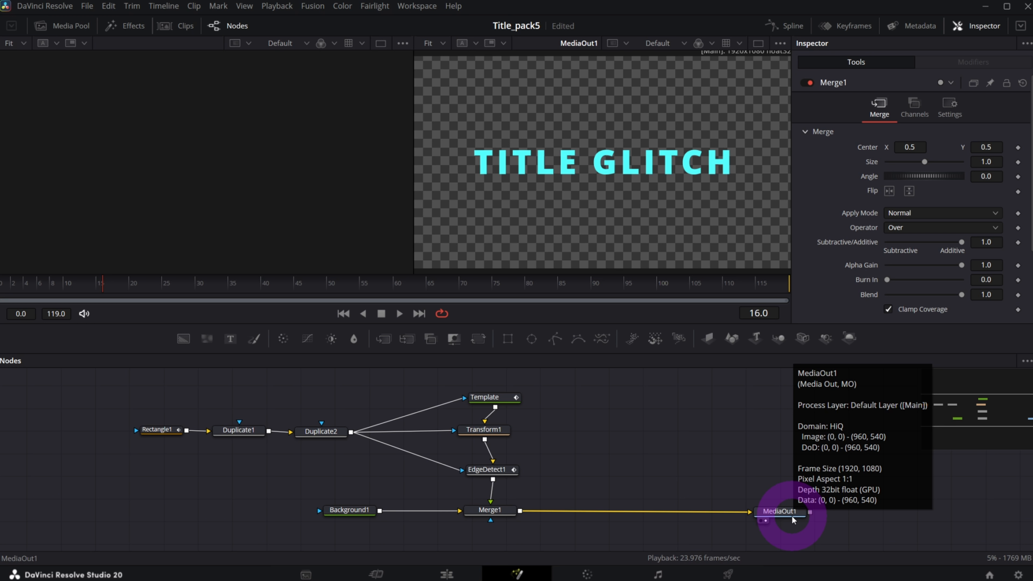
{"action": "left_click_drag", "start_coordinate": [344, 285], "coordinate": [405, 286]}
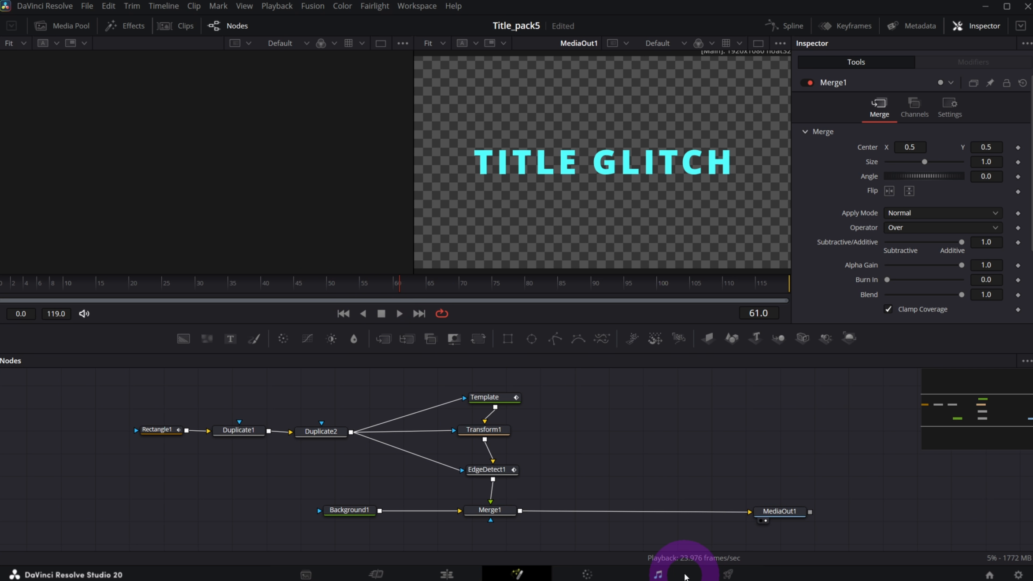
{"action": "left_click_drag", "start_coordinate": [775, 512], "coordinate": [781, 512]}
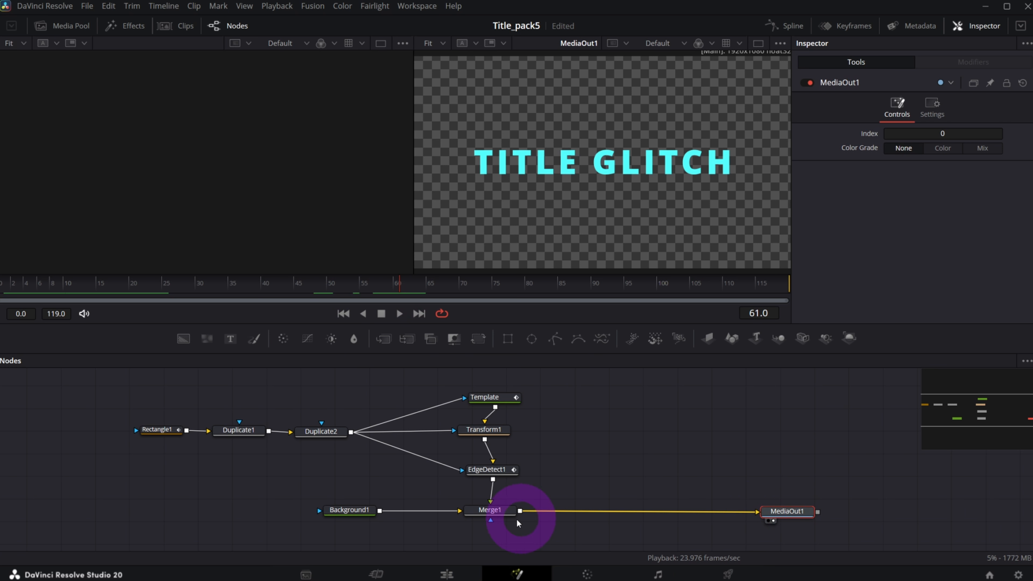
Insert a Dissolve node after Merge1 using the DISS search.
{"action": "left_click", "coordinate": [502, 512]}
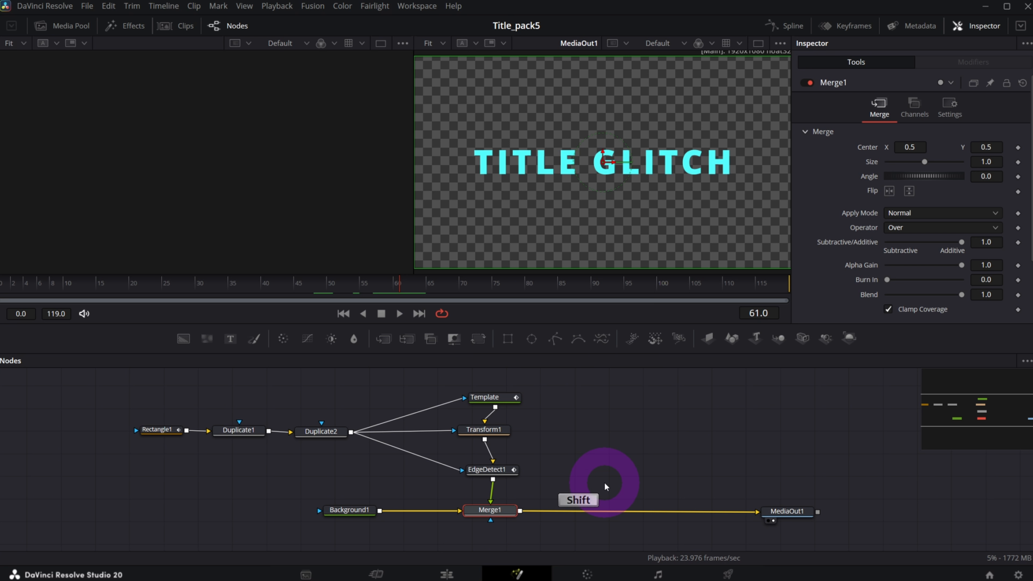
{"action": "key", "text": "shift+space"}
{"action": "type", "text": "DISS"}
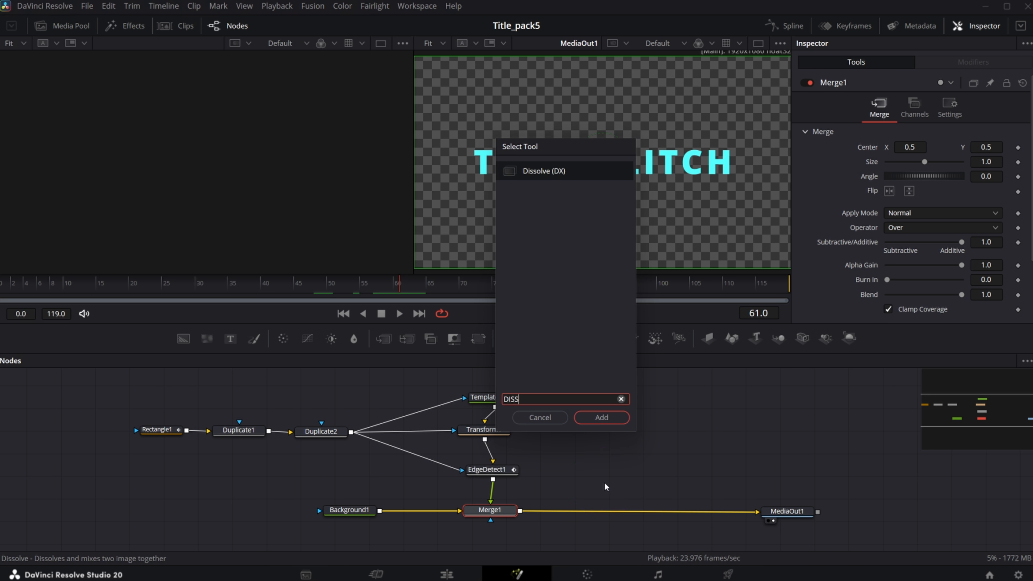
{"action": "key", "text": "Return"}
{"action": "left_click", "coordinate": [620, 430]}
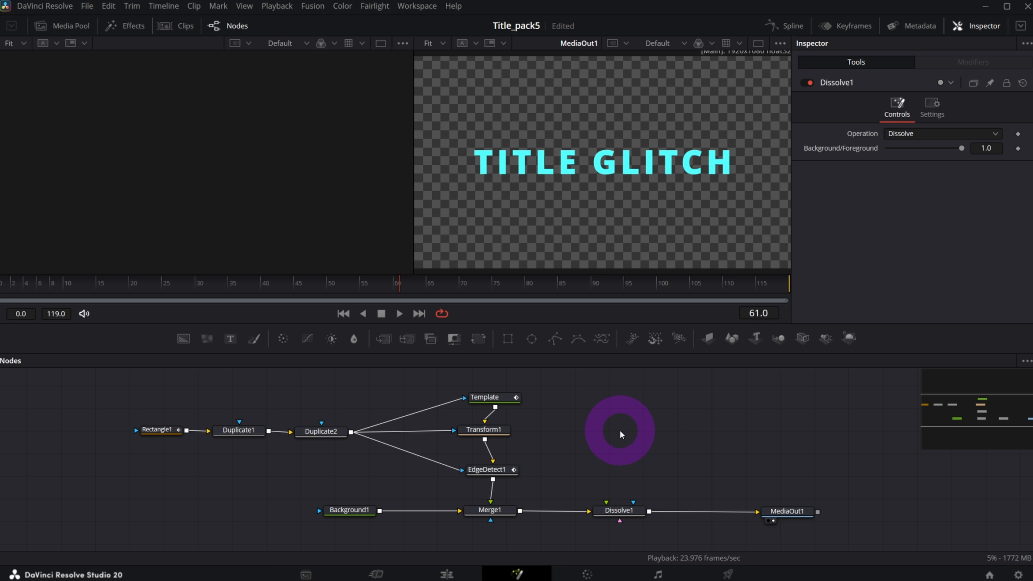
Add a Time Speed node using the 'time' search.
{"action": "key", "text": "shift+space"}
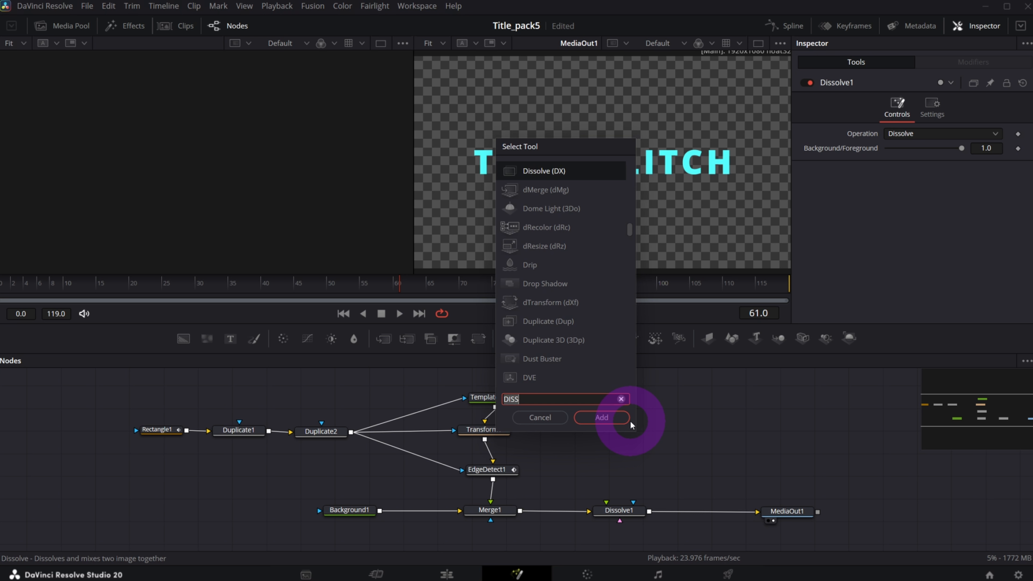
{"action": "type", "text": "time"}
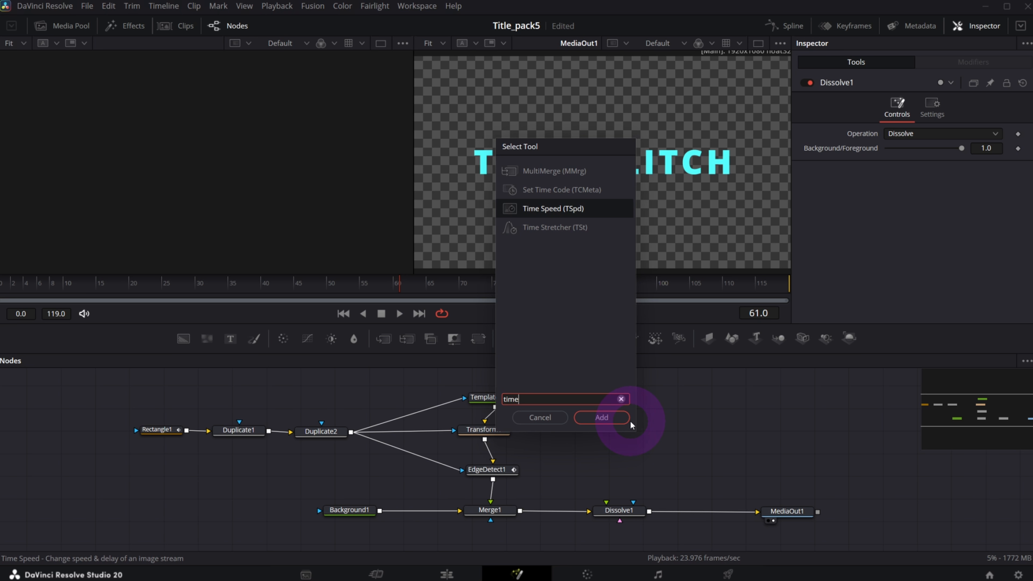
{"action": "key", "text": "Return"}
Route Merge1 through TimeSpeed1 into Dissolve1's foreground input, then select Dissolve1.
{"action": "left_click_drag", "start_coordinate": [630, 422], "coordinate": [627, 430]}
{"action": "left_click_drag", "start_coordinate": [521, 509], "coordinate": [602, 436]}
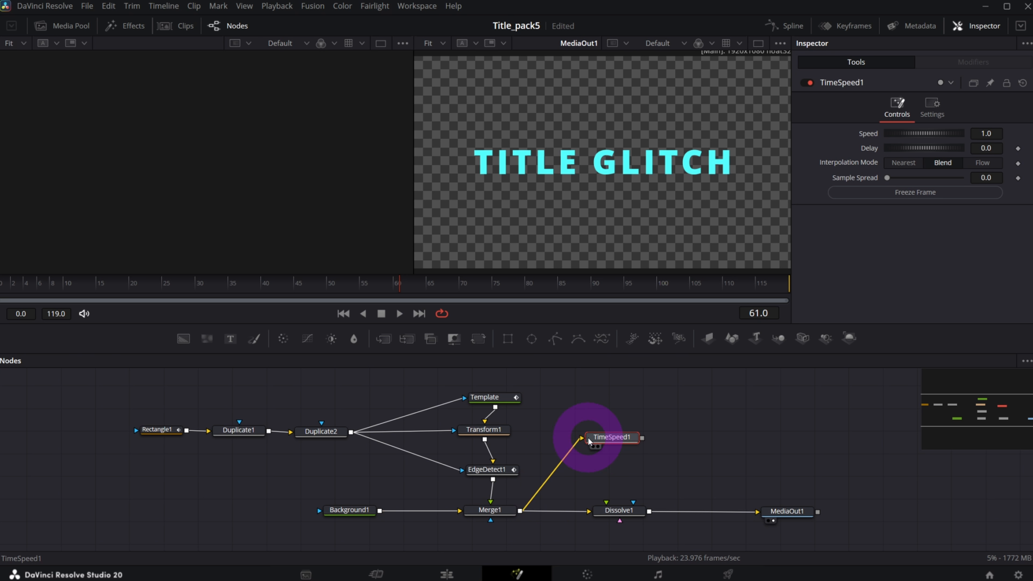
{"action": "left_click_drag", "start_coordinate": [642, 442], "coordinate": [620, 512]}
{"action": "left_click_drag", "start_coordinate": [605, 435], "coordinate": [603, 446]}
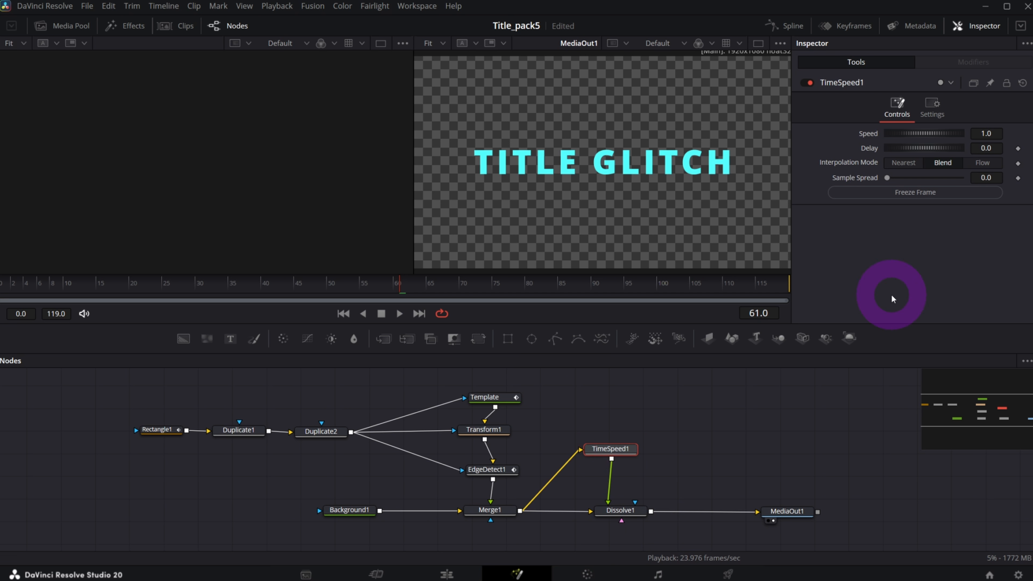
{"action": "left_click", "coordinate": [995, 134]}
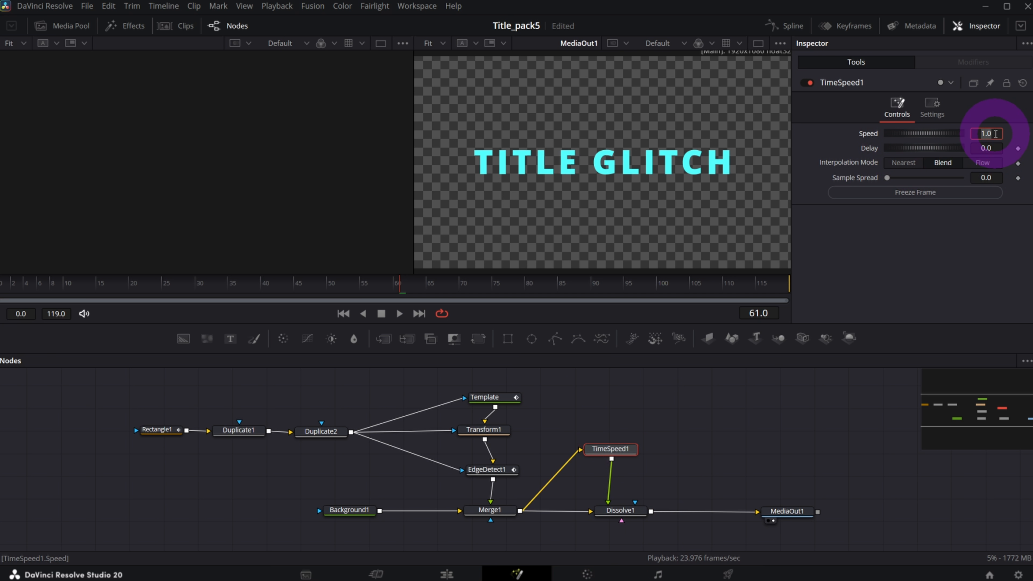
{"action": "left_click", "coordinate": [618, 512]}
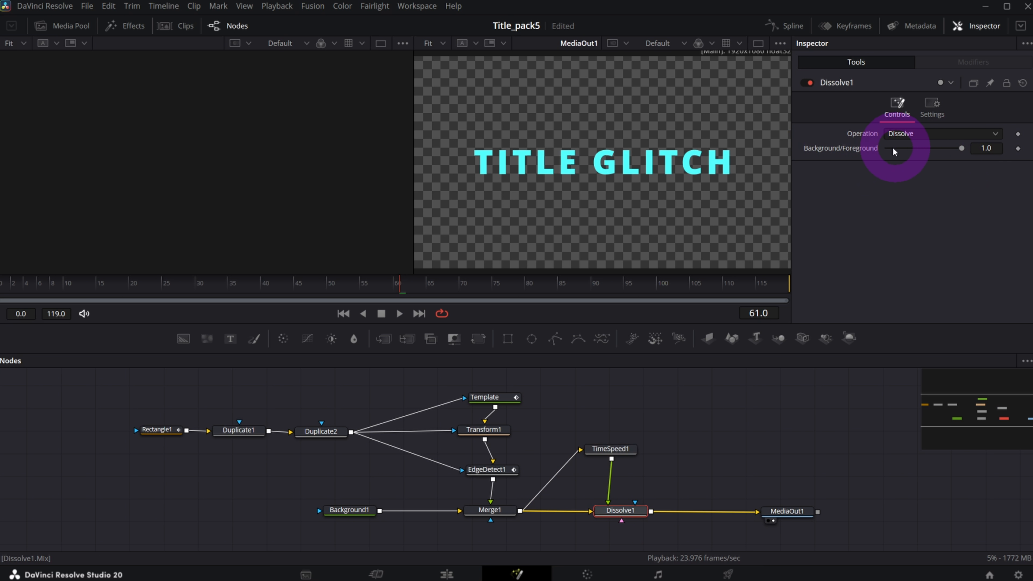
Drive Dissolve1's Background/Foreground with an Anim Curves modifier using a Custom curve.
{"action": "right_click", "coordinate": [863, 150]}
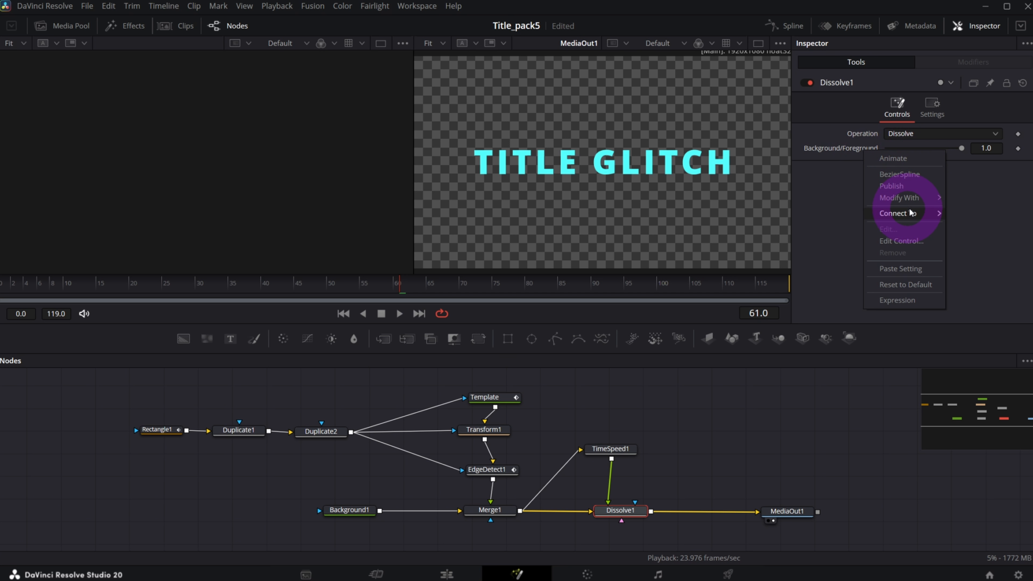
{"action": "mouse_move", "coordinate": [928, 200]}
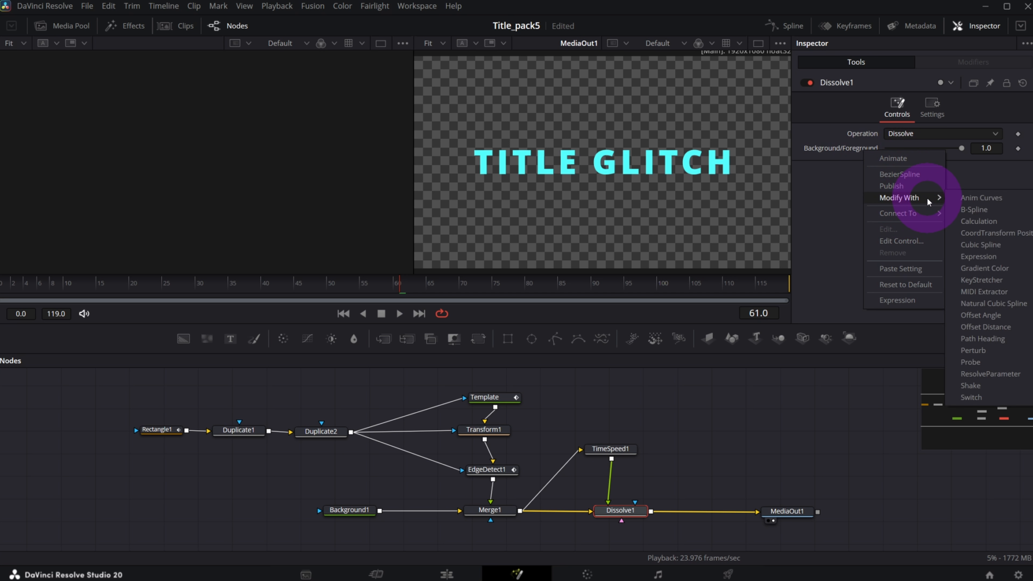
{"action": "left_click", "coordinate": [985, 199]}
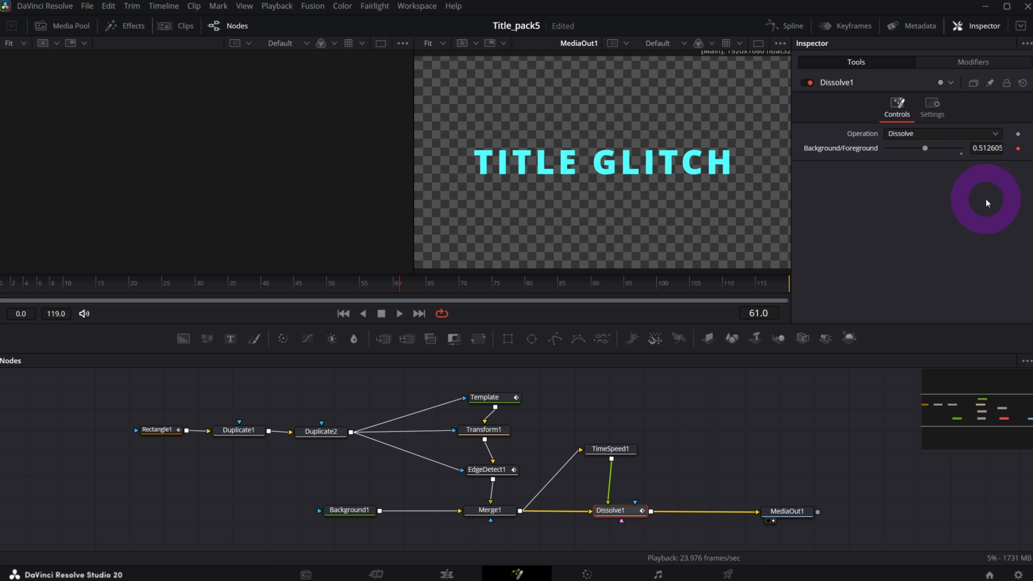
{"action": "left_click", "coordinate": [979, 64]}
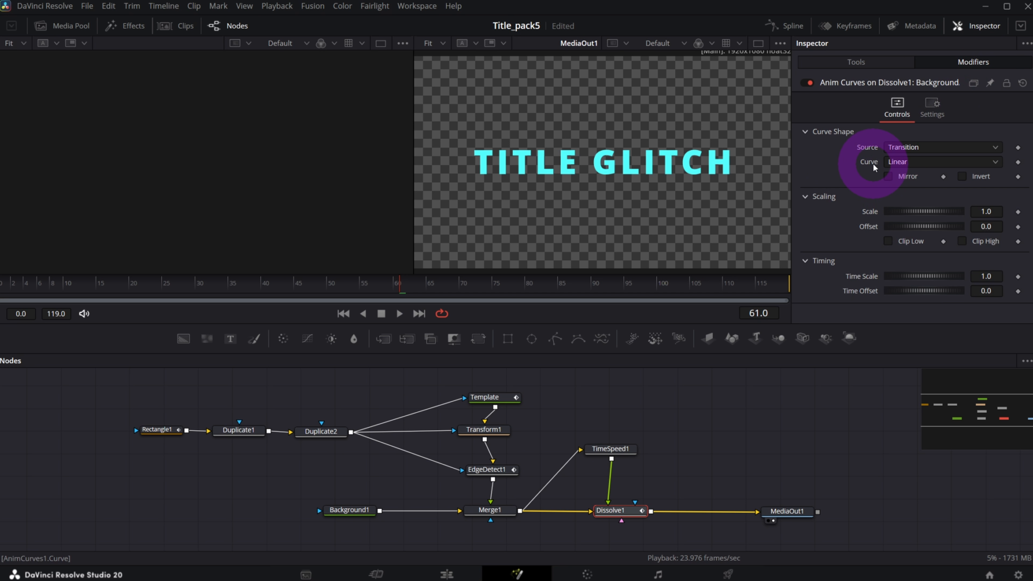
{"action": "left_click", "coordinate": [909, 165]}
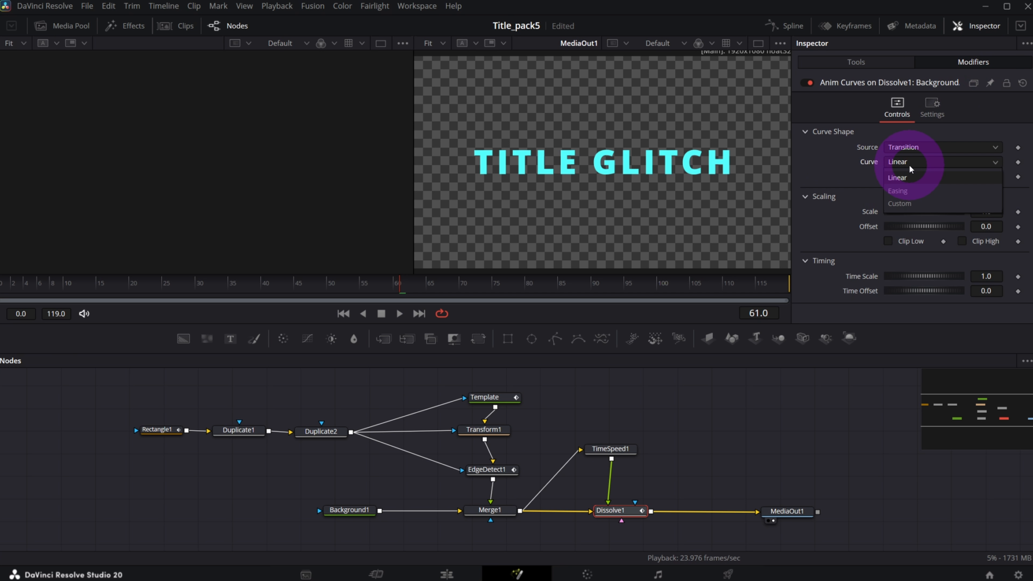
{"action": "left_click", "coordinate": [924, 202]}
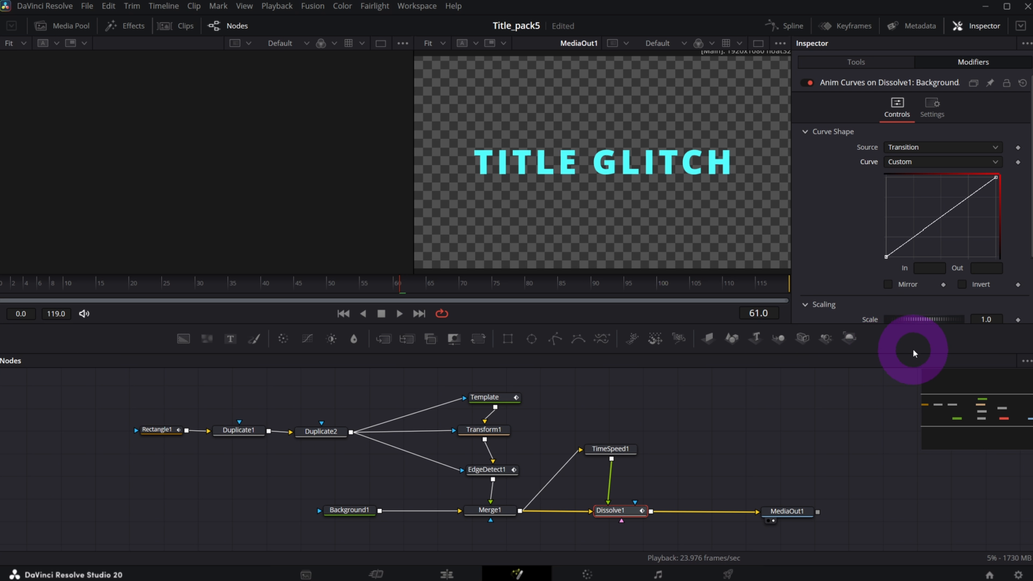
Add a first point on the custom curve at In 0.499, Out 0.
{"action": "left_click", "coordinate": [924, 229]}
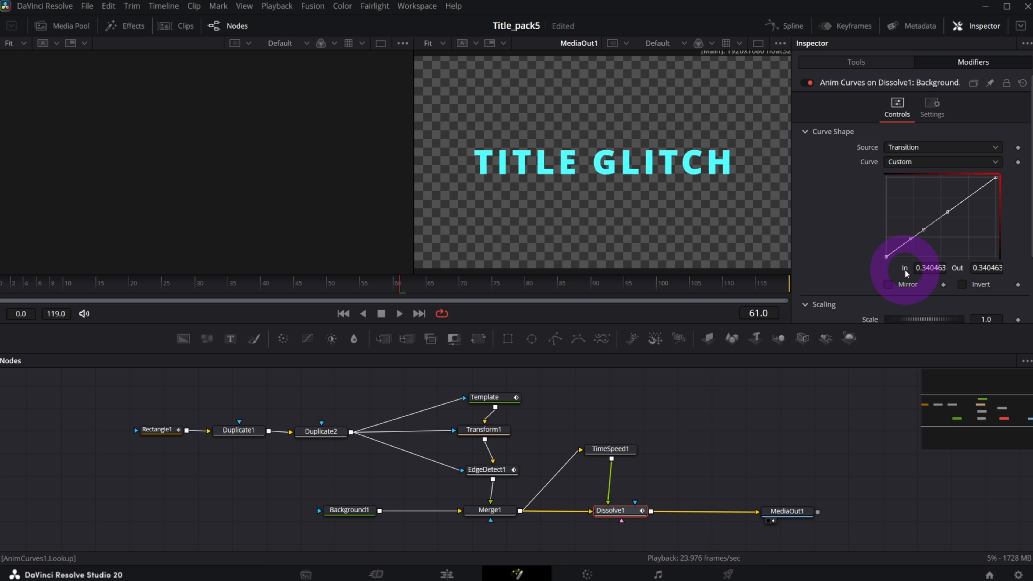
{"action": "left_click", "coordinate": [918, 269]}
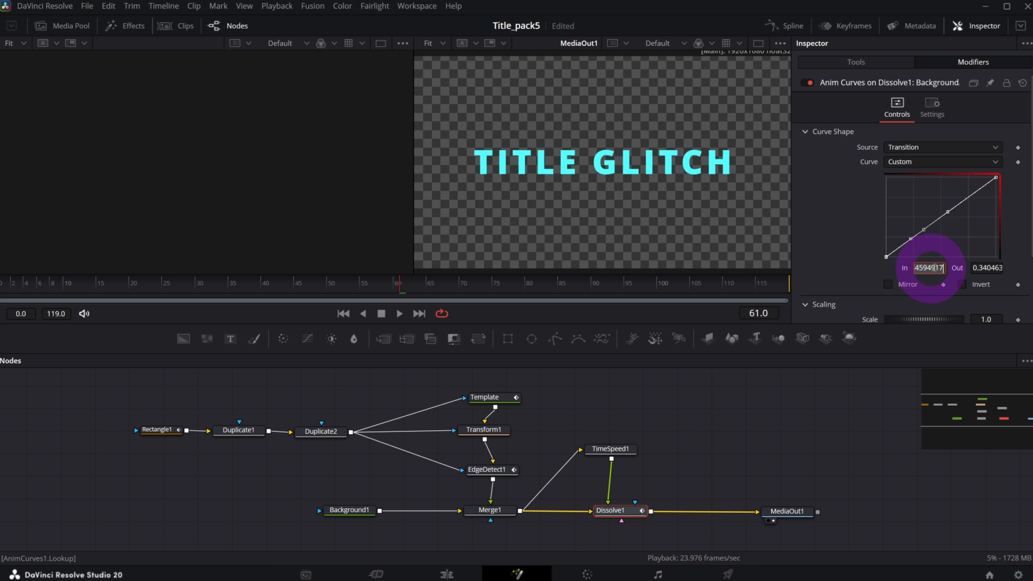
{"action": "type", "text": "0.499"}
{"action": "key", "text": "Tab"}
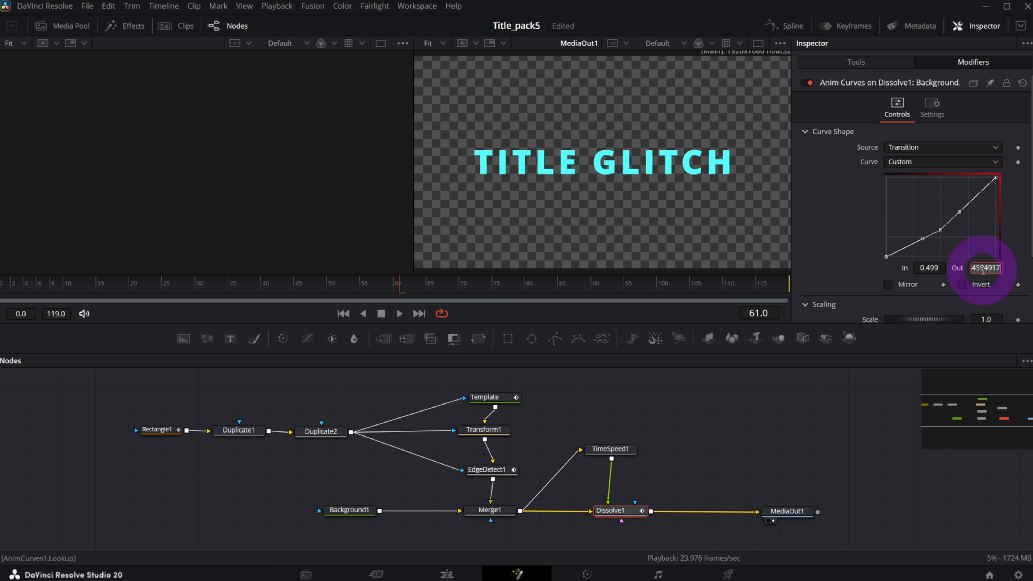
{"action": "type", "text": "0"}
{"action": "key", "text": "Tab"}
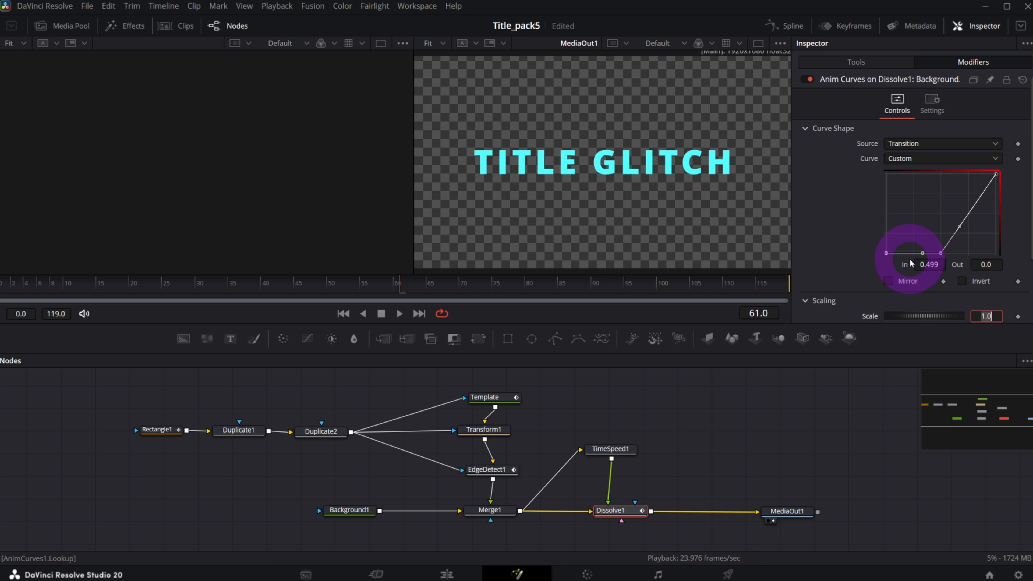
Add a second curve point at In 0.501, Out 1 to form the hard step.
{"action": "left_click", "coordinate": [970, 210]}
{"action": "left_click", "coordinate": [937, 423]}
{"action": "left_click", "coordinate": [924, 265]}
{"action": "double_click", "coordinate": [923, 264]}
{"action": "type", "text": "0"}
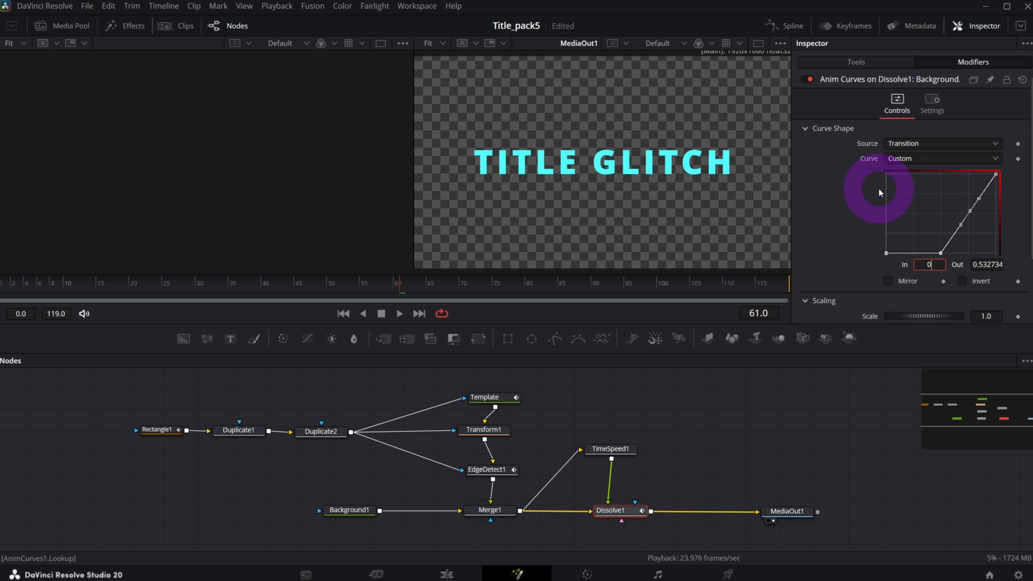
{"action": "type", "text": ".501"}
{"action": "key", "text": "Tab"}
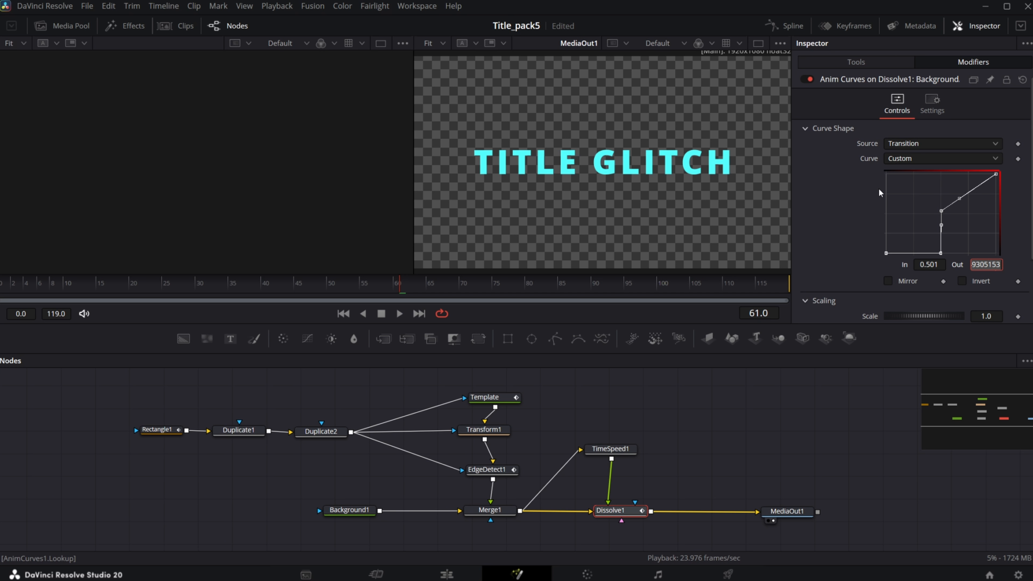
{"action": "left_click", "coordinate": [990, 268]}
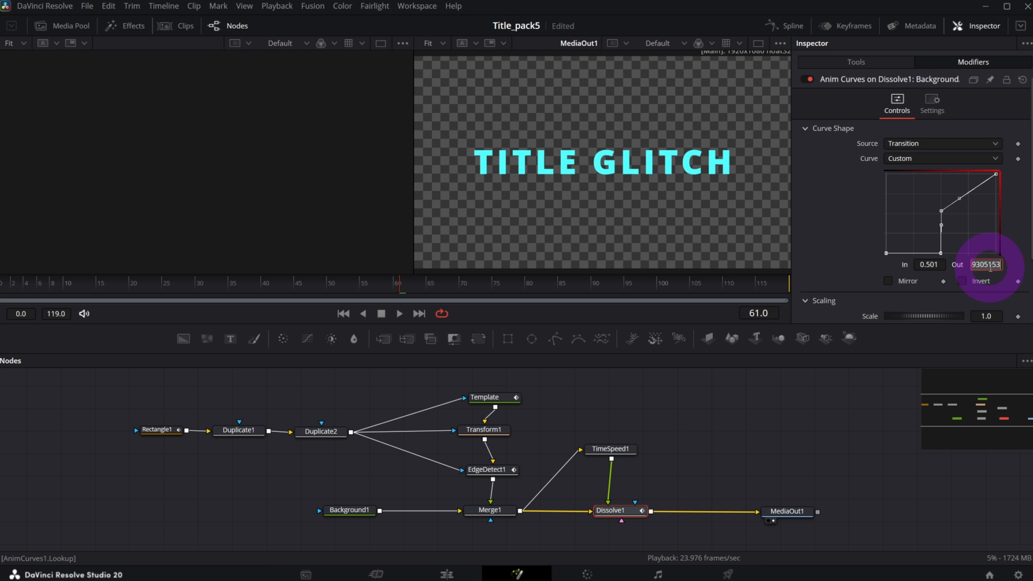
{"action": "type", "text": "1"}
{"action": "key", "text": "Tab"}
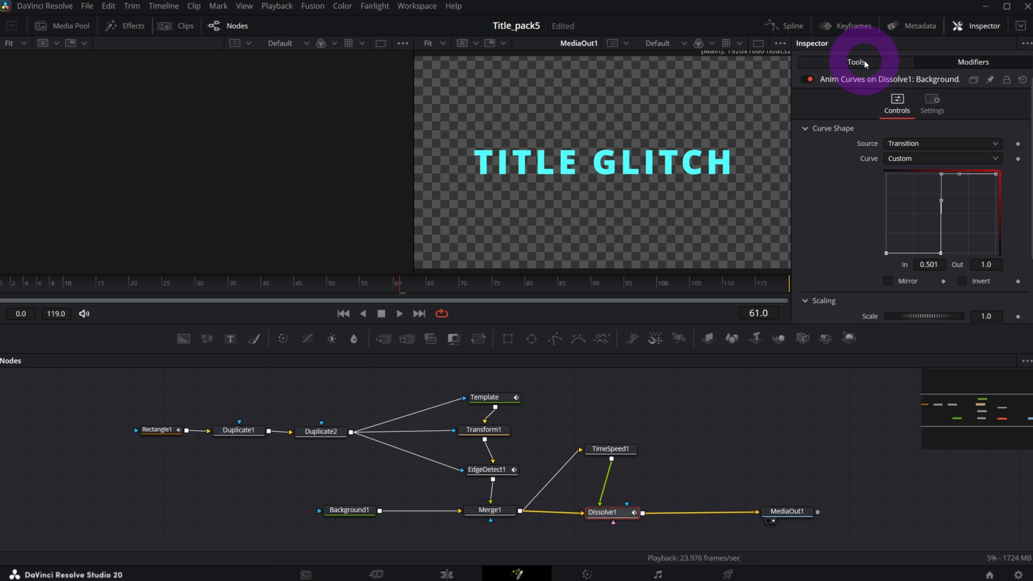
Return to Dissolve1's blend controls and scrub from frame 33 to watch the blend switch.
{"action": "left_click", "coordinate": [853, 61]}
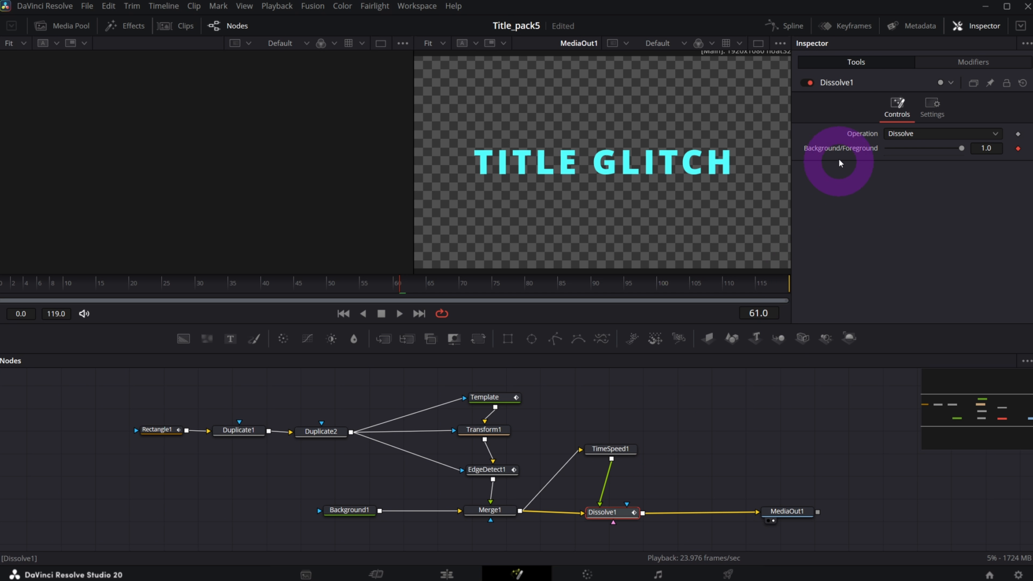
{"action": "left_click", "coordinate": [223, 280]}
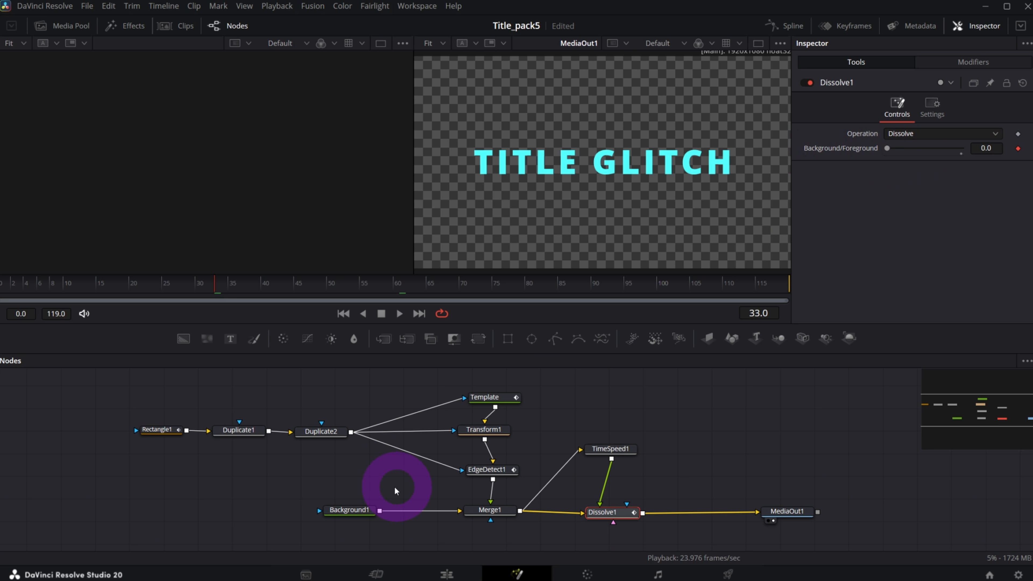
{"action": "left_click_drag", "start_coordinate": [613, 463], "coordinate": [601, 502]}
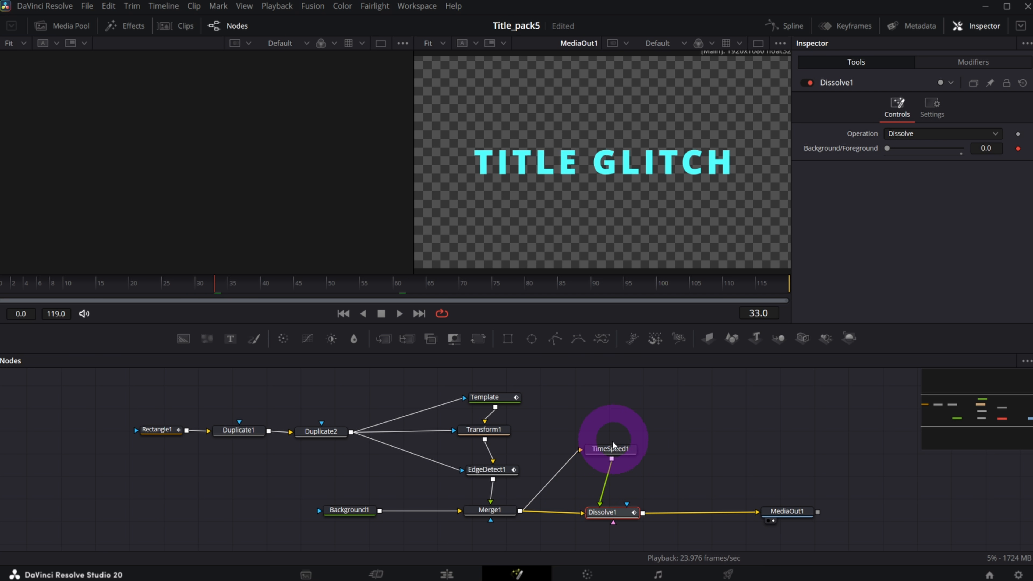
{"action": "left_click", "coordinate": [902, 165]}
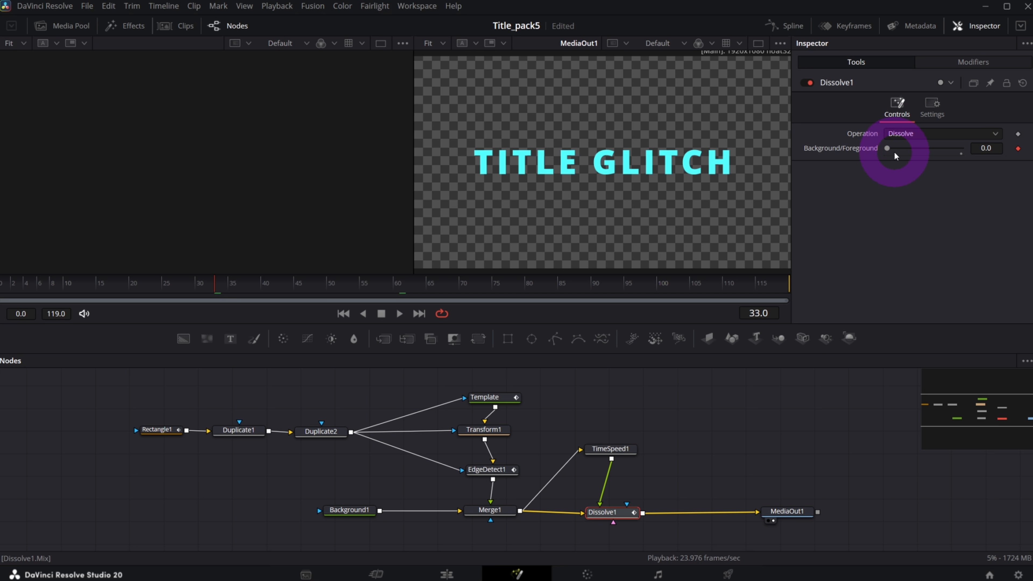
{"action": "left_click_drag", "start_coordinate": [161, 288], "coordinate": [260, 288]}
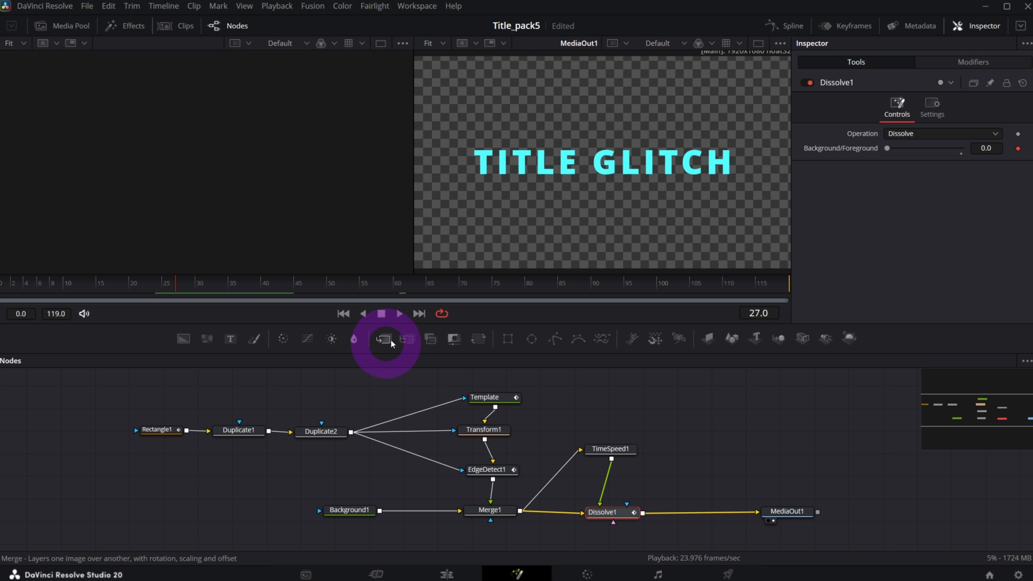
{"action": "left_click_drag", "start_coordinate": [110, 288], "coordinate": [183, 283]}
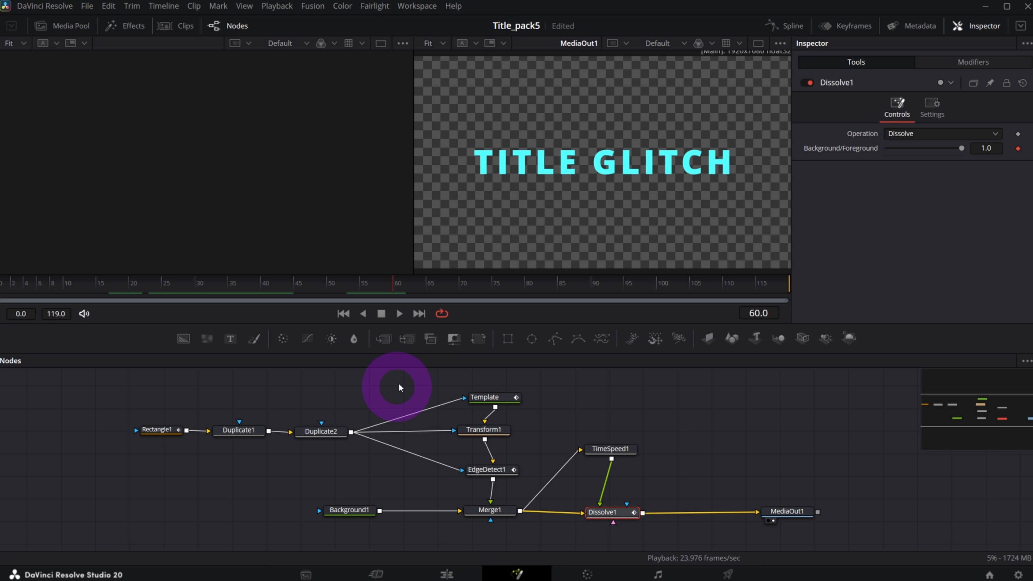
View MediaOut1's final output, stop playback and check TimeSpeed1's settings.
{"action": "left_click_drag", "start_coordinate": [786, 511], "coordinate": [796, 513]}
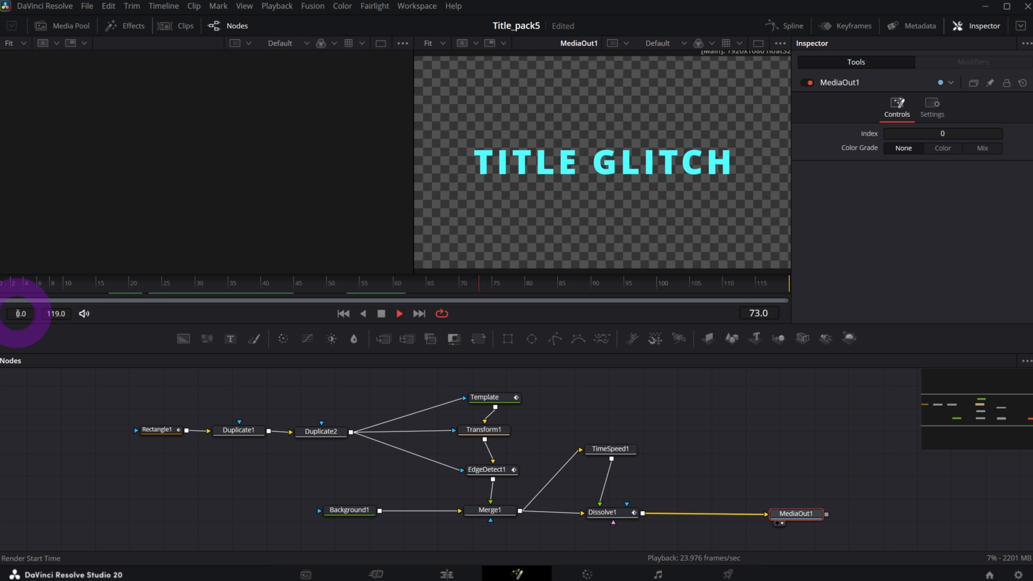
{"action": "left_click", "coordinate": [363, 313]}
{"action": "left_click", "coordinate": [608, 451]}
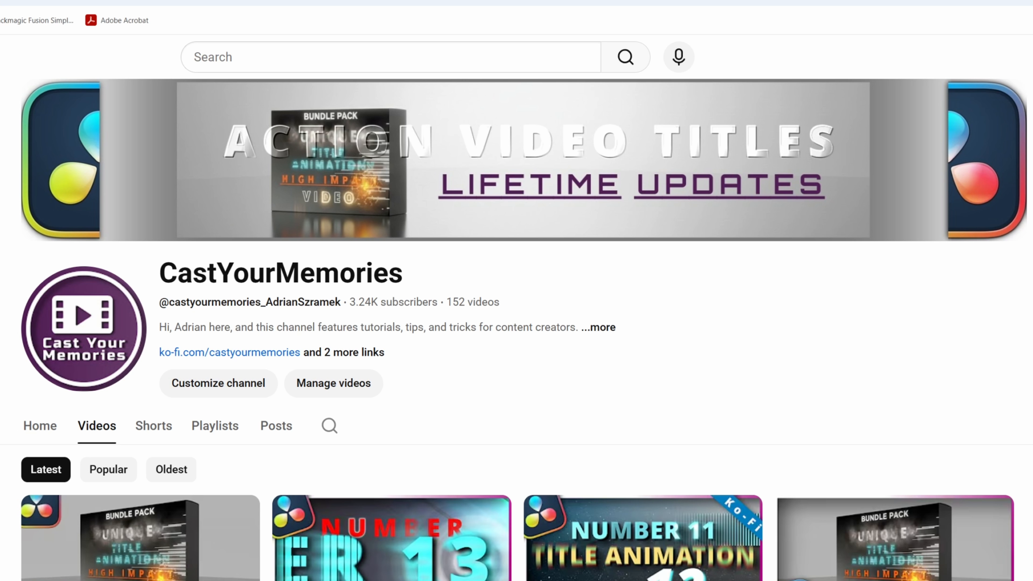
Scroll down the YouTube channel's Videos list to the older Dynamic Title FX uploads.
{"action": "scroll", "coordinate": [516, 325], "scroll_direction": "down", "scroll_amount": 5}
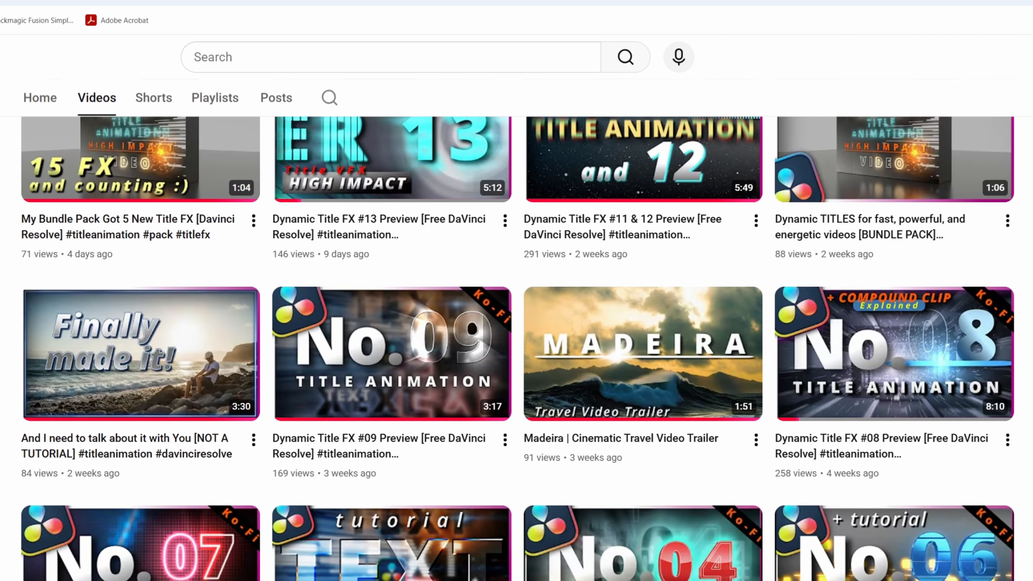
{"action": "scroll", "coordinate": [516, 326], "scroll_direction": "down", "scroll_amount": 5}
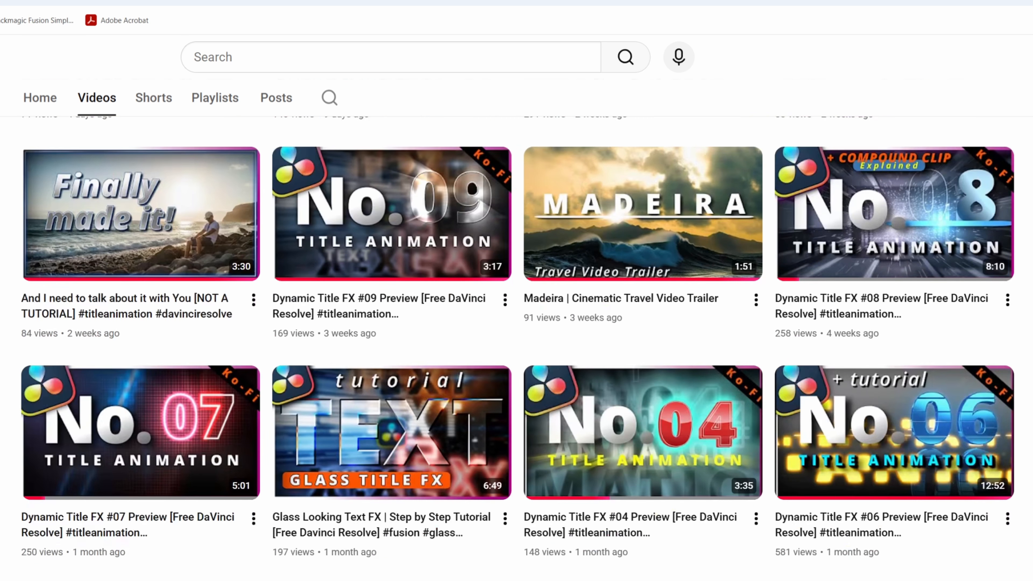
{"action": "scroll", "coordinate": [516, 325], "scroll_direction": "down", "scroll_amount": 3}
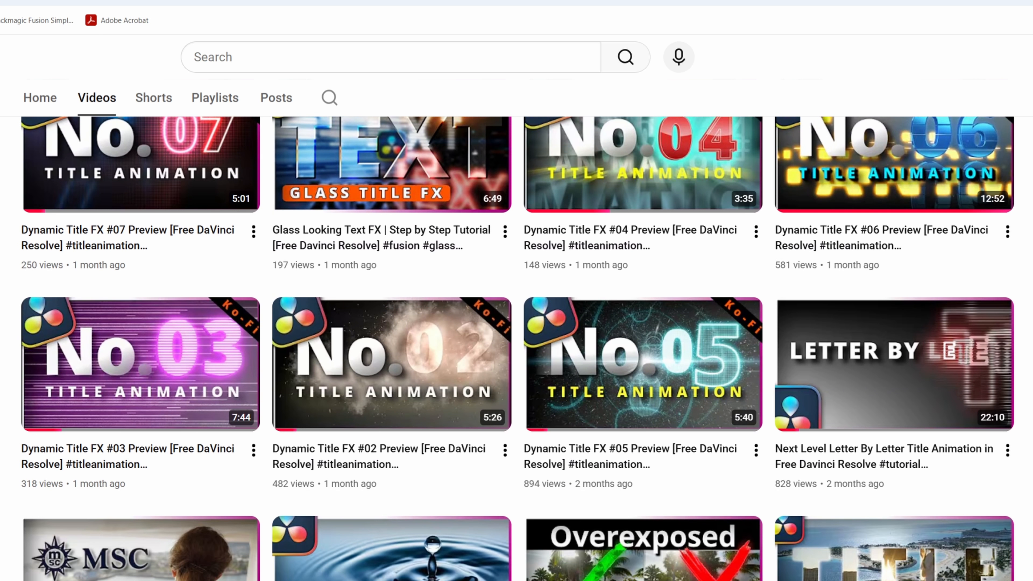